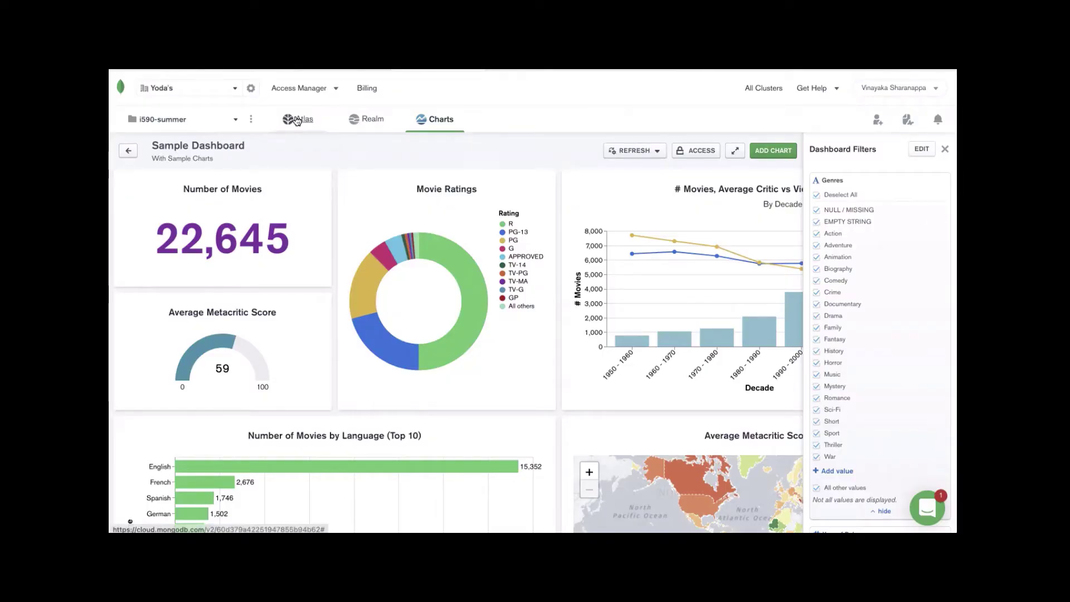
# Bring up the sample dataset loading confirmation for cluster i590 in Atlas and cancel it
pyautogui.click(297, 120)
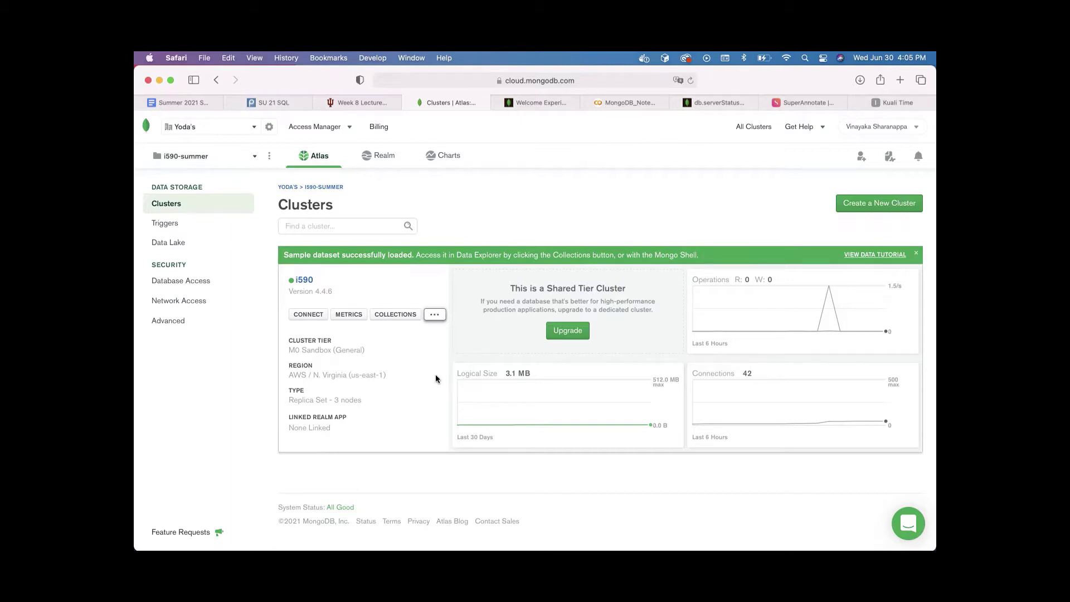
pyautogui.click(434, 315)
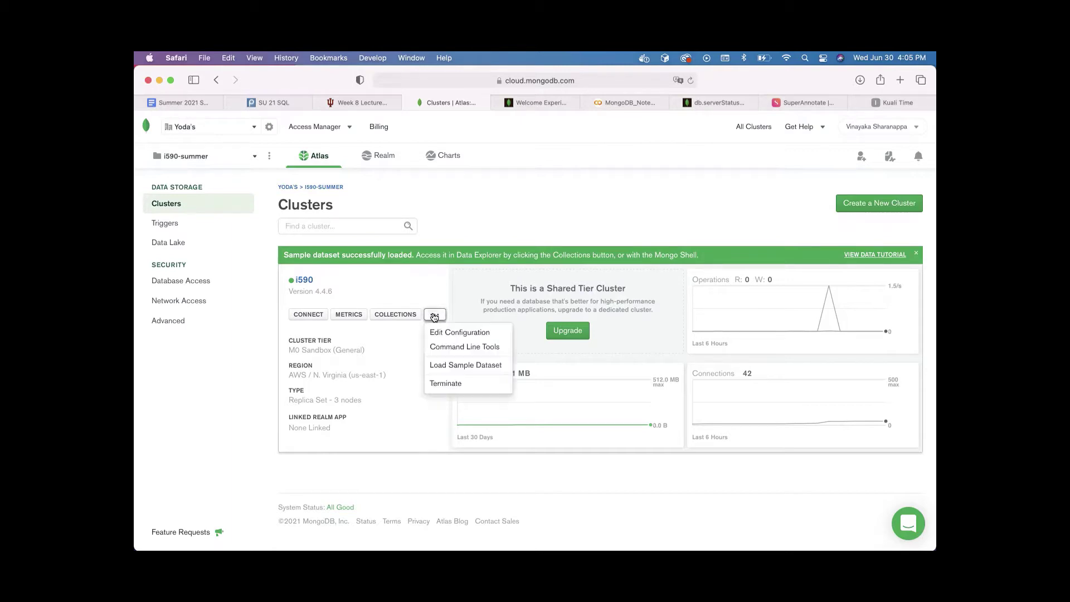
pyautogui.click(460, 366)
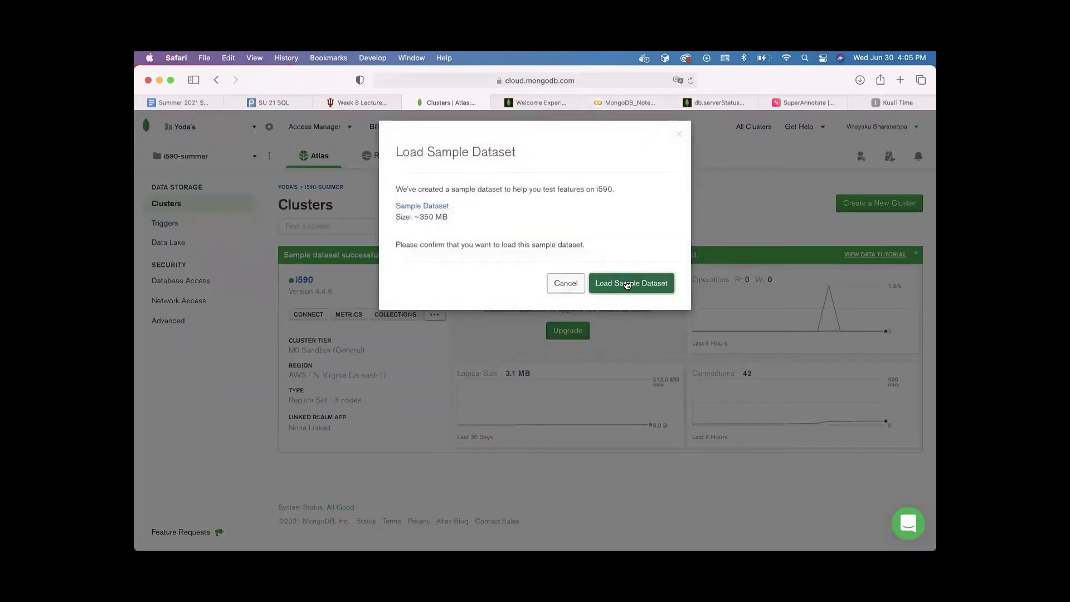
pyautogui.click(567, 285)
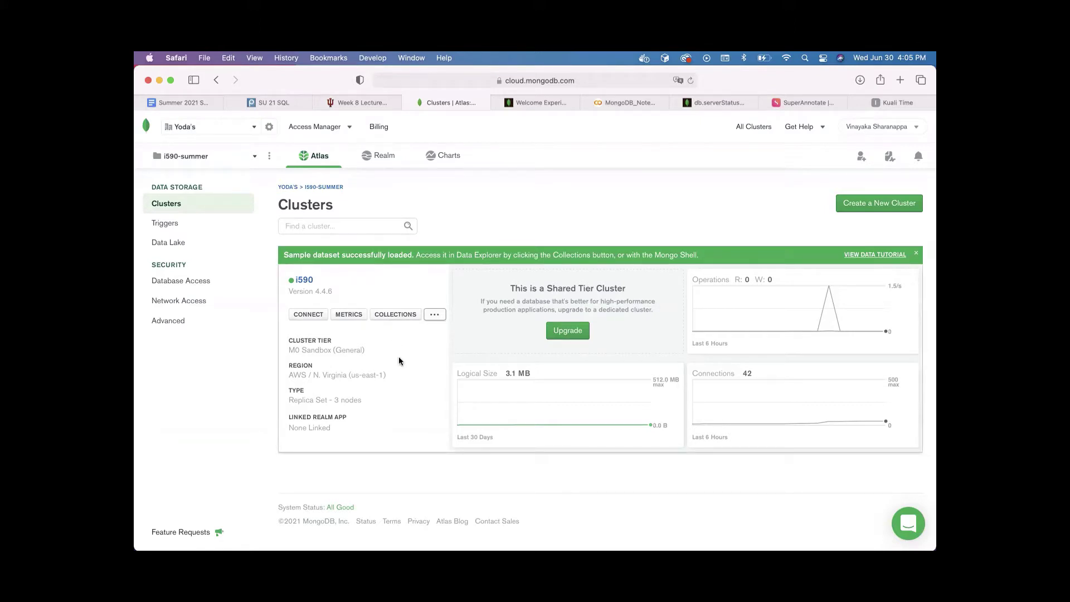
# View the databases and collections of cluster i590, and proceed from there to visualizing the data in Charts
pyautogui.click(394, 314)
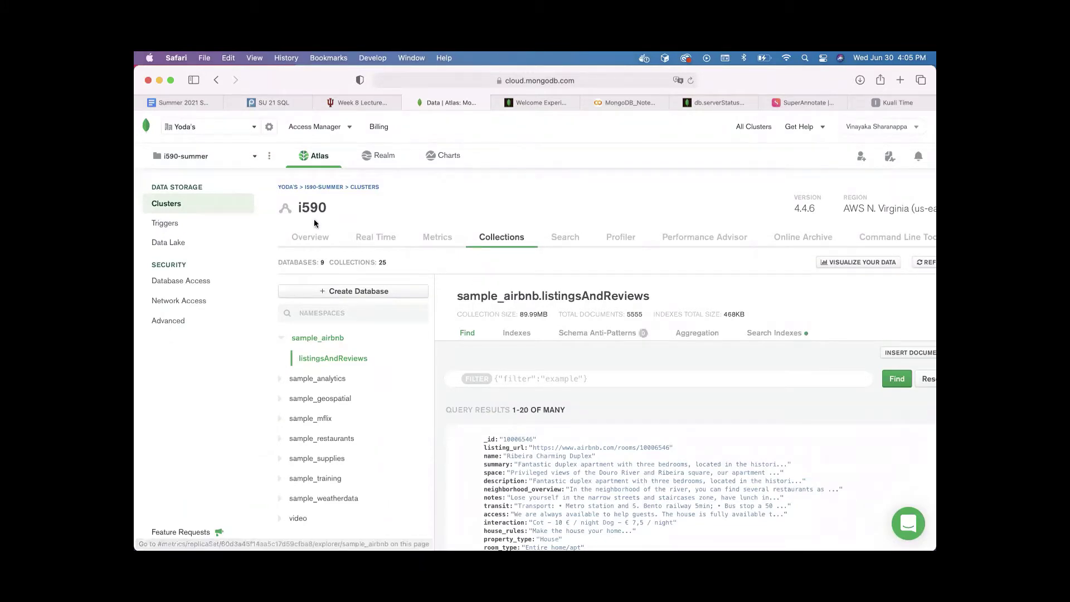
pyautogui.click(167, 203)
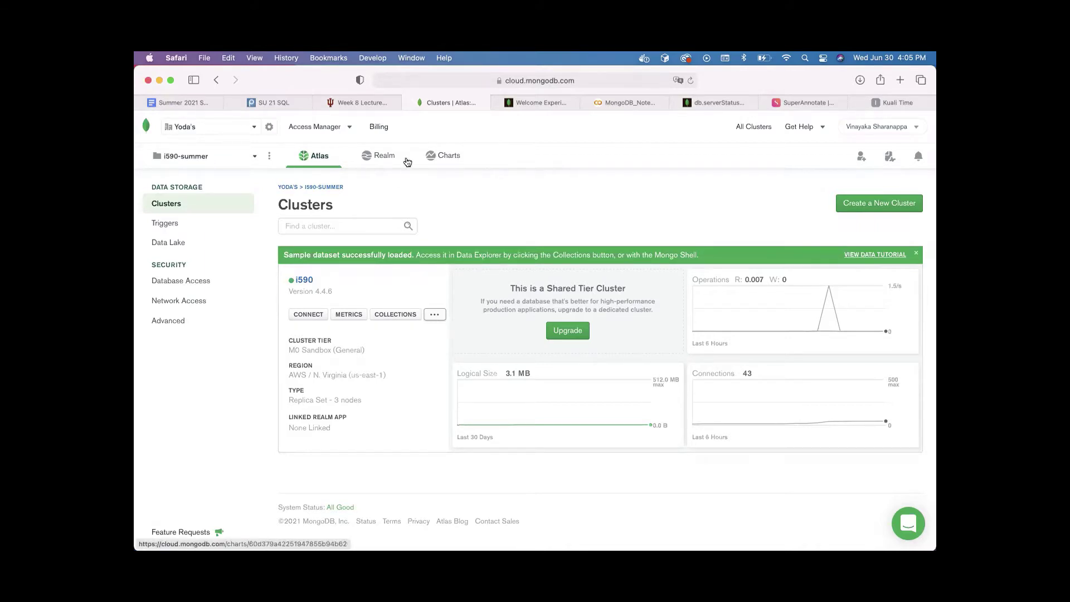
pyautogui.click(394, 314)
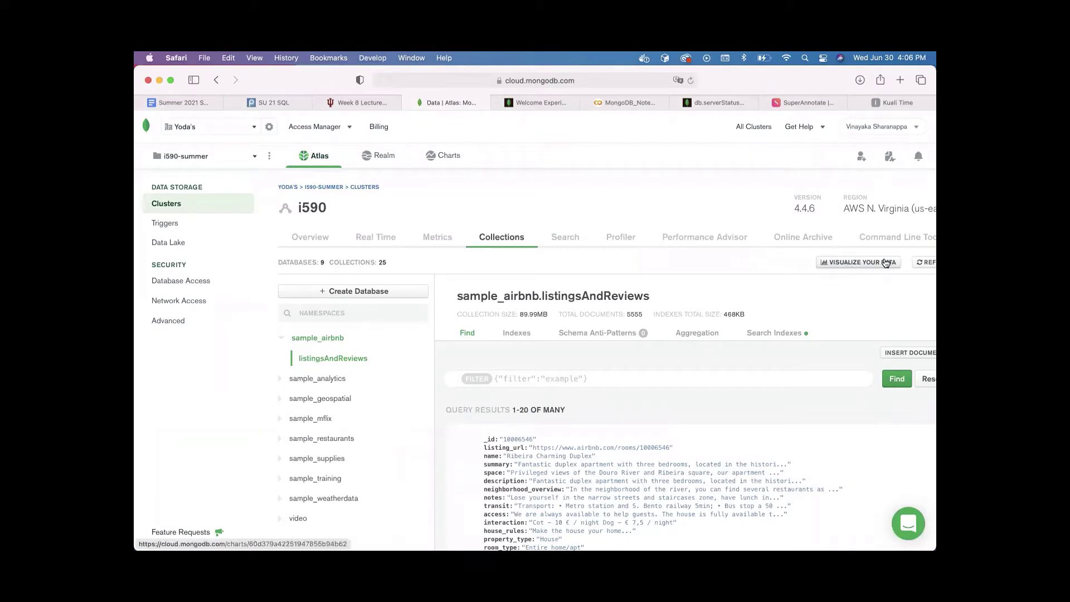
pyautogui.click(861, 262)
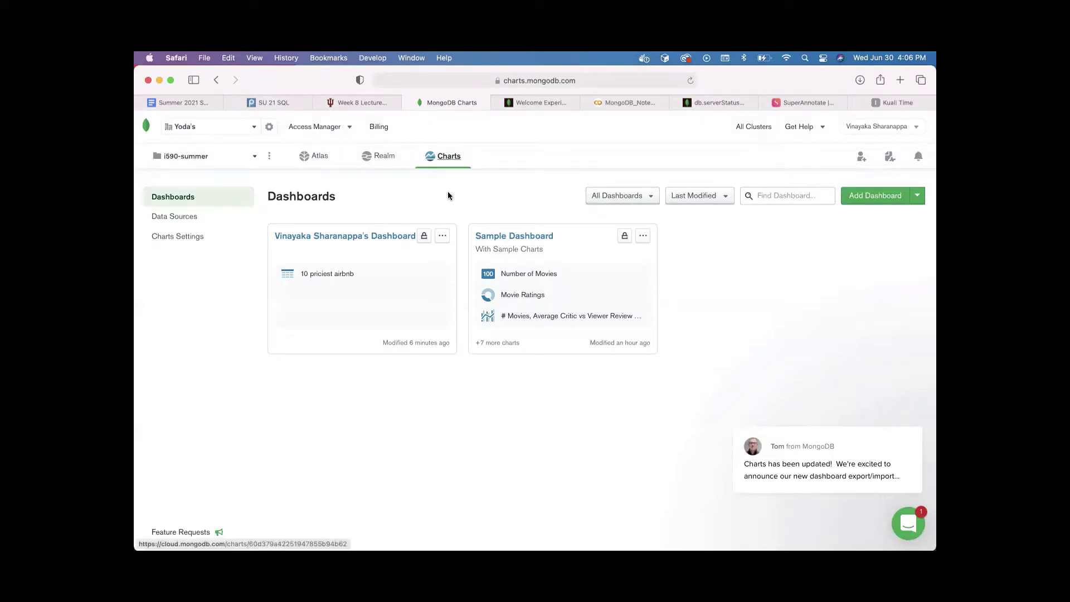
# Revisit the Atlas clusters page, return to the Charts dashboards, and consult the "Charts review session" outline in Notes
pyautogui.click(320, 156)
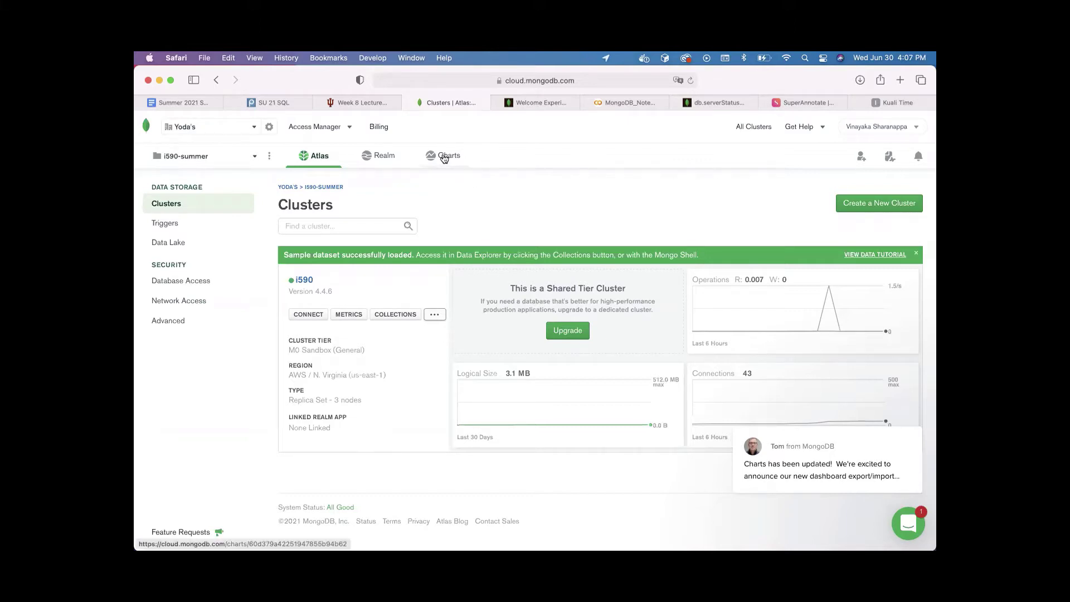
pyautogui.click(444, 156)
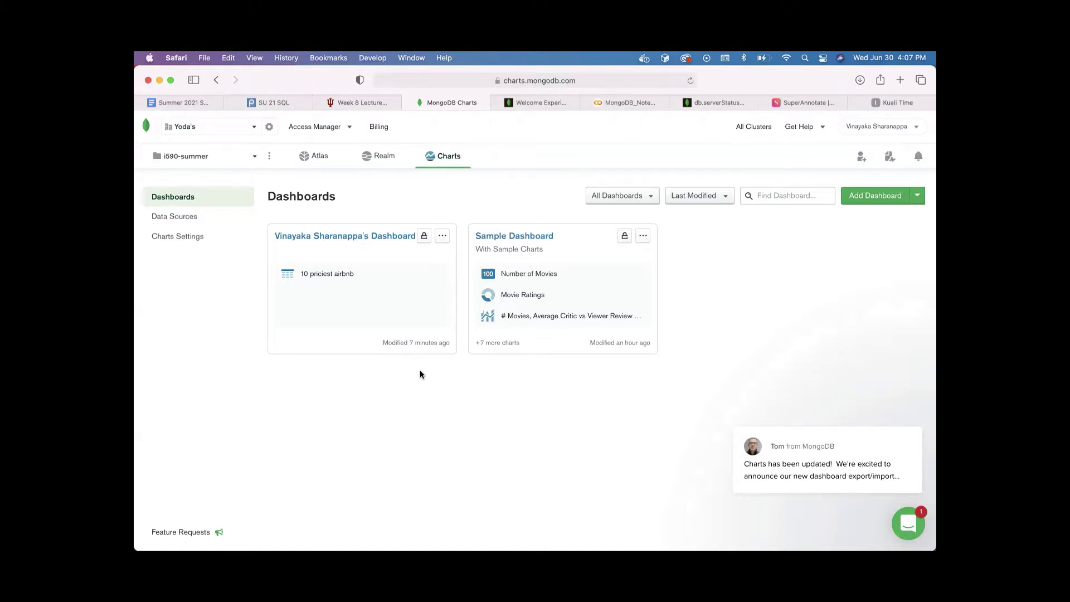
pyautogui.press('super+Tab')
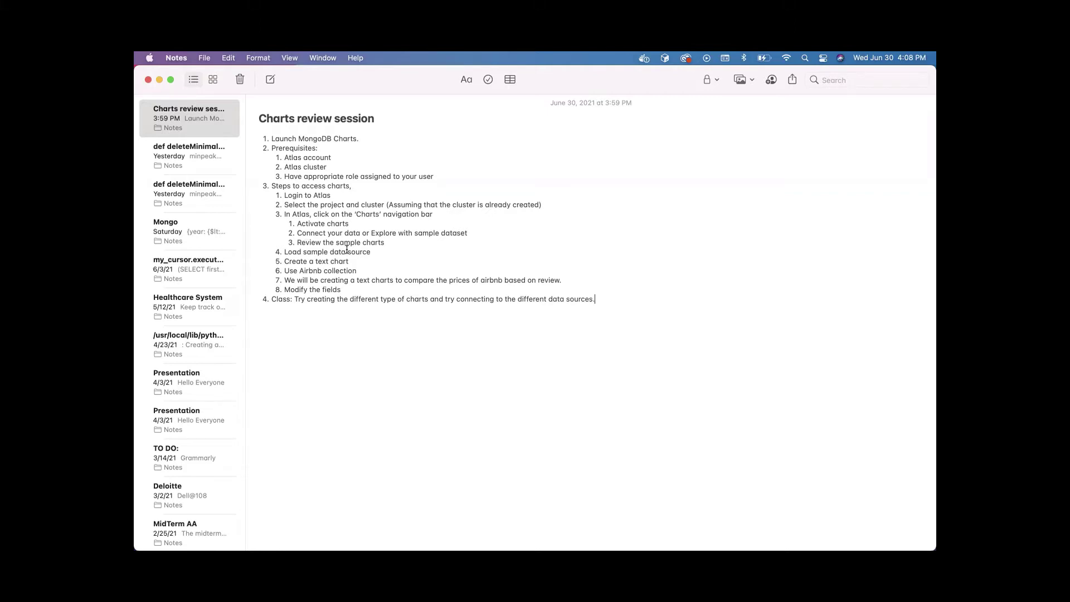
pyautogui.press('super+Tab')
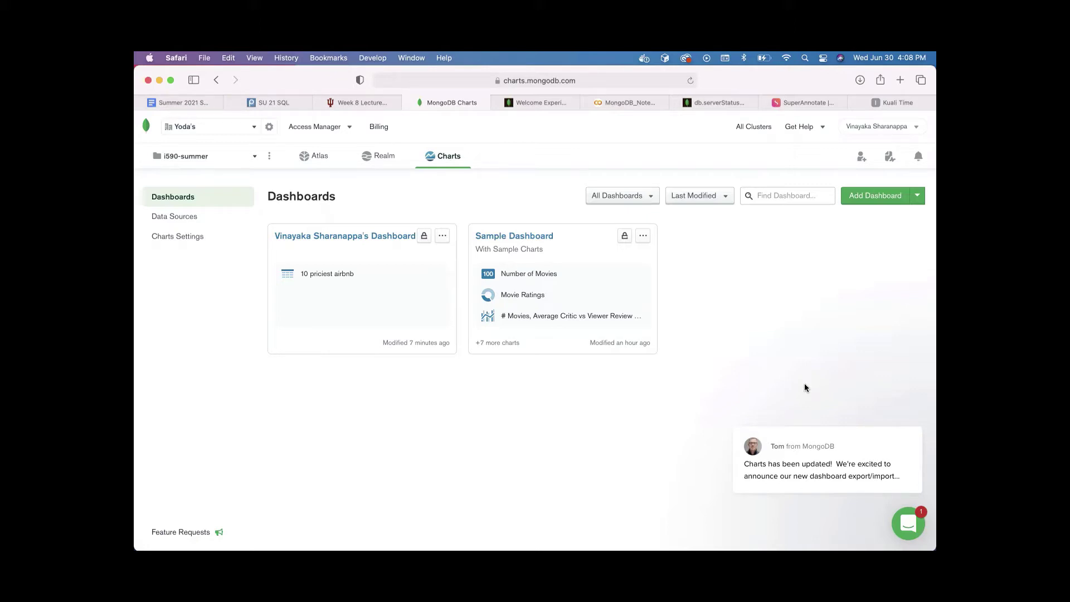
# Open the Sample Dashboard and dismiss the Charts update notification covering its filters
pyautogui.click(511, 239)
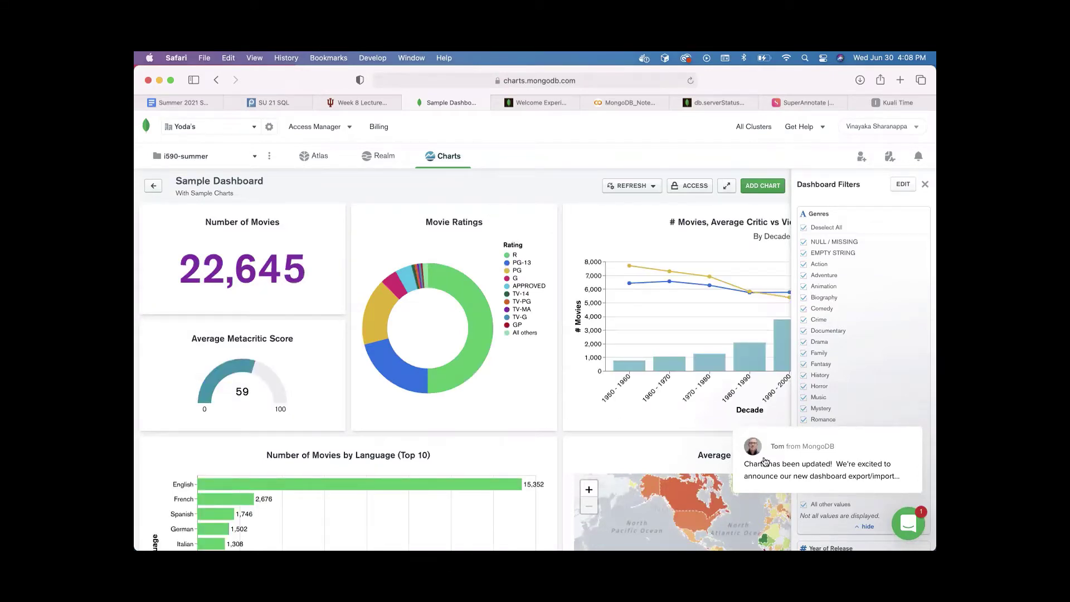
pyautogui.moveTo(768, 443)
pyautogui.click(894, 413)
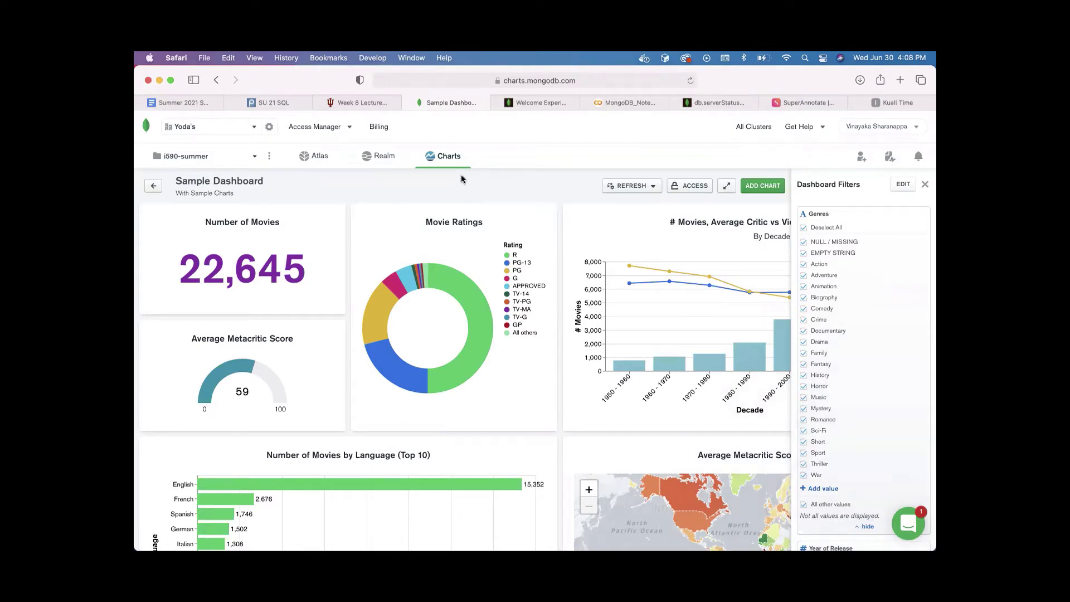
# Examine the Sample Dashboard's movie charts, including movies by language, most awarded directors and releases by month, and return to the dashboards list
pyautogui.moveTo(239, 234)
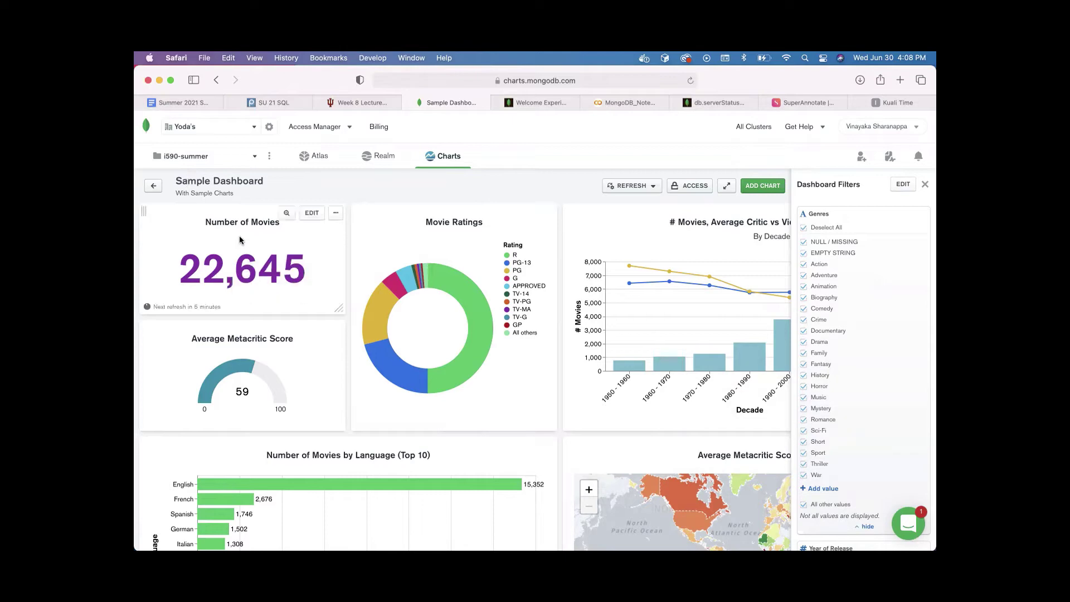
pyautogui.scroll(-5, 366, 302)
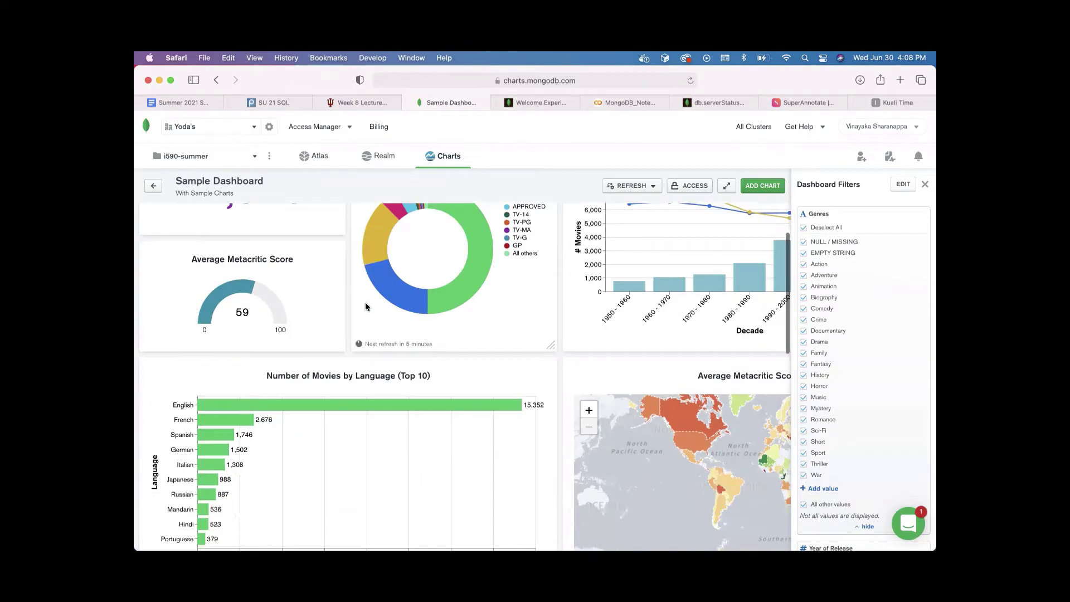
pyautogui.scroll(-8, 366, 306)
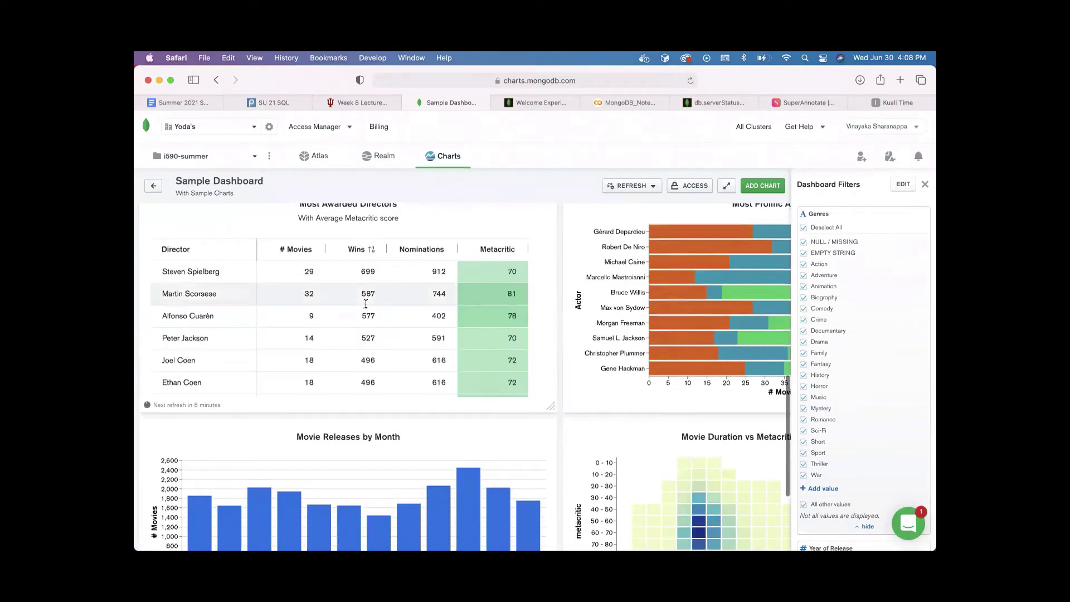
pyautogui.scroll(12, 365, 304)
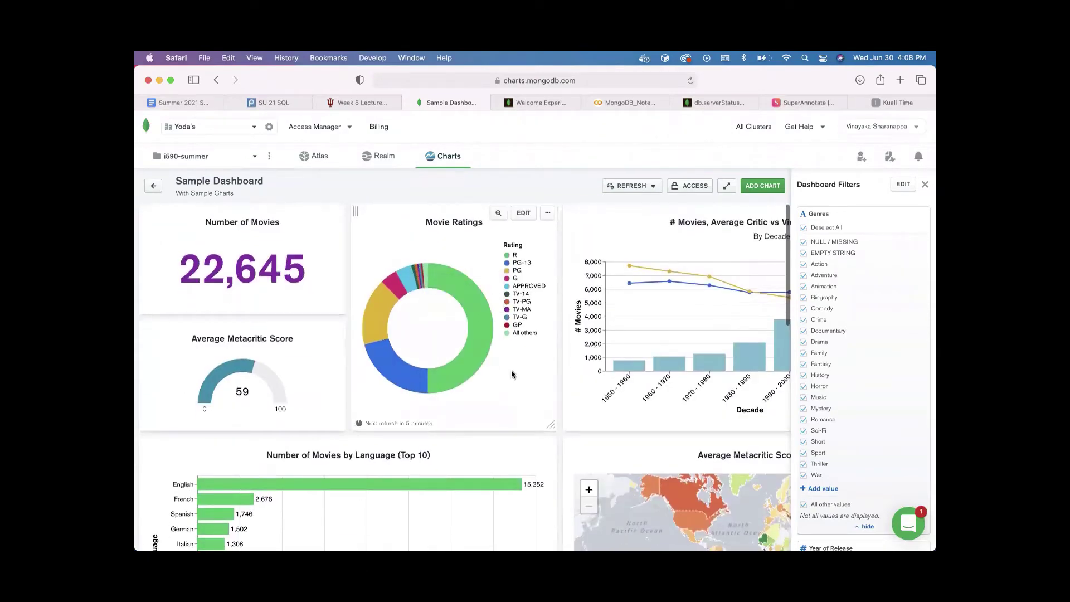
pyautogui.scroll(-2, 512, 373)
pyautogui.scroll(-1, 512, 373)
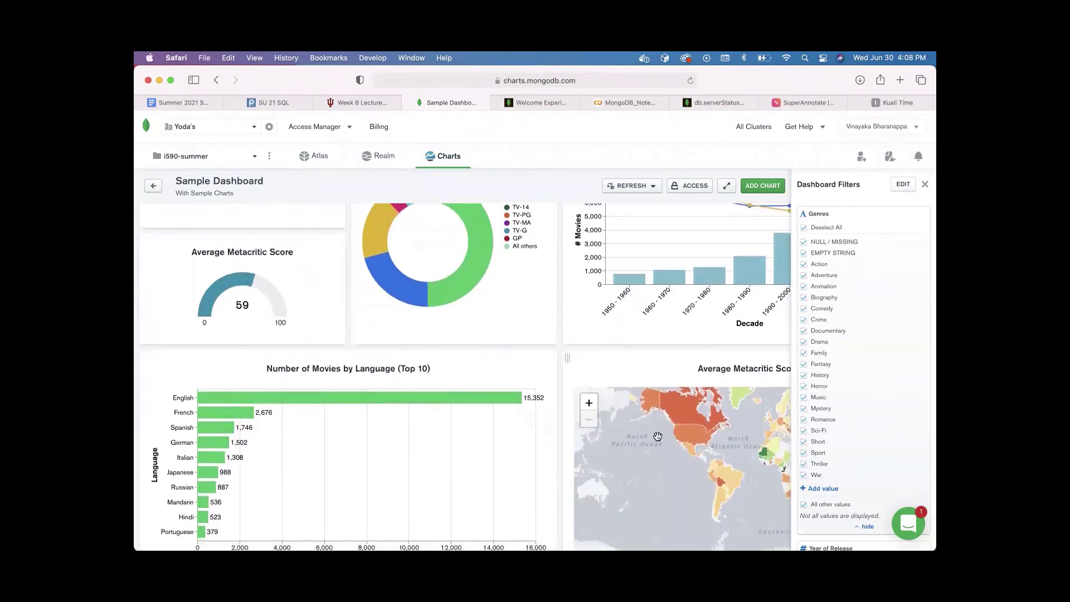
pyautogui.scroll(-4, 384, 451)
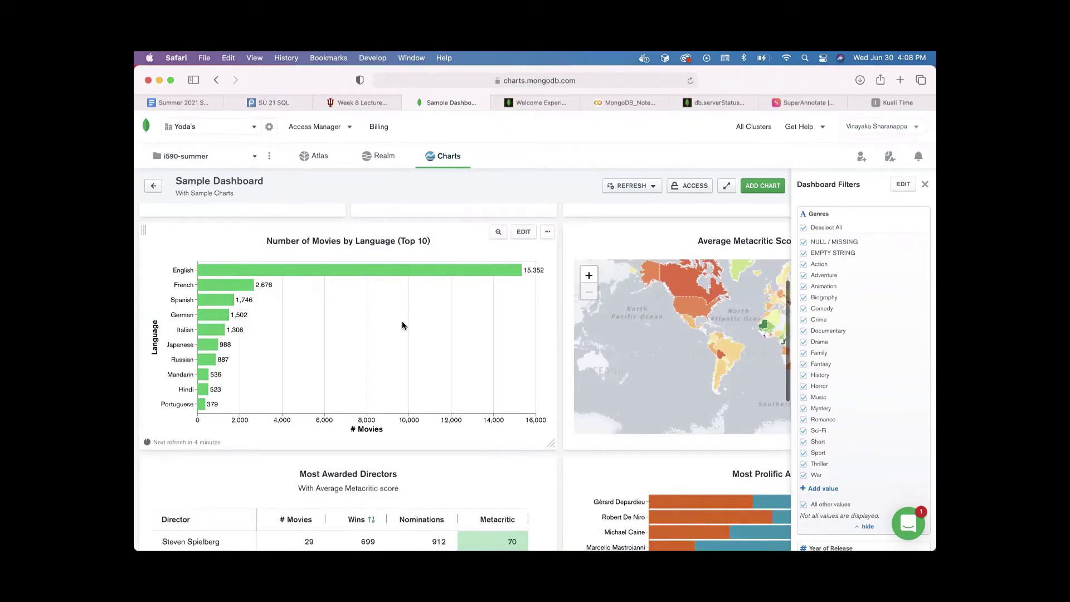
pyautogui.moveTo(217, 289)
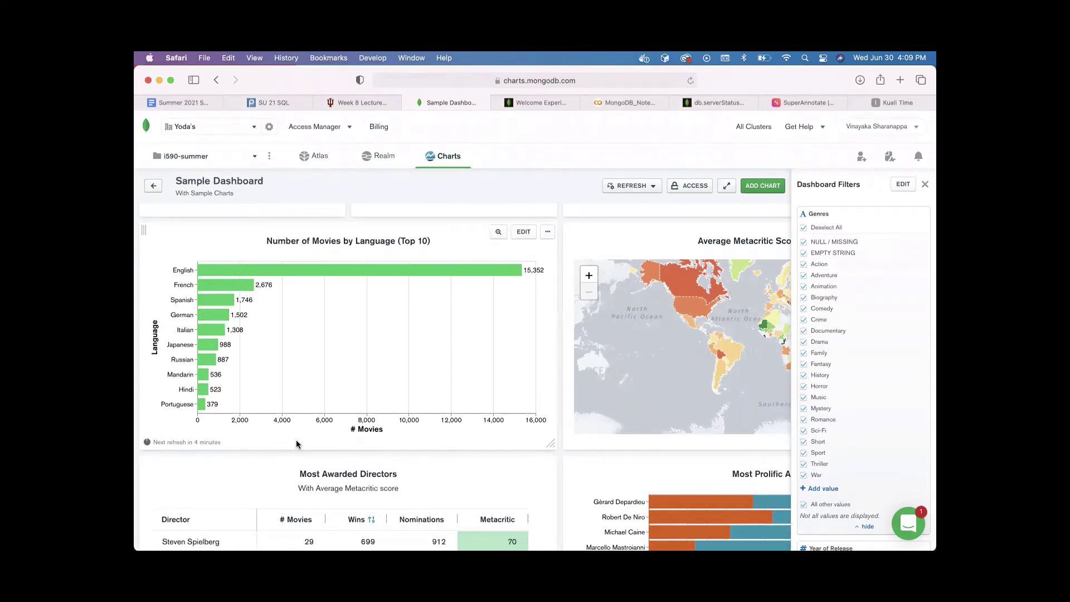
pyautogui.scroll(-10, 296, 442)
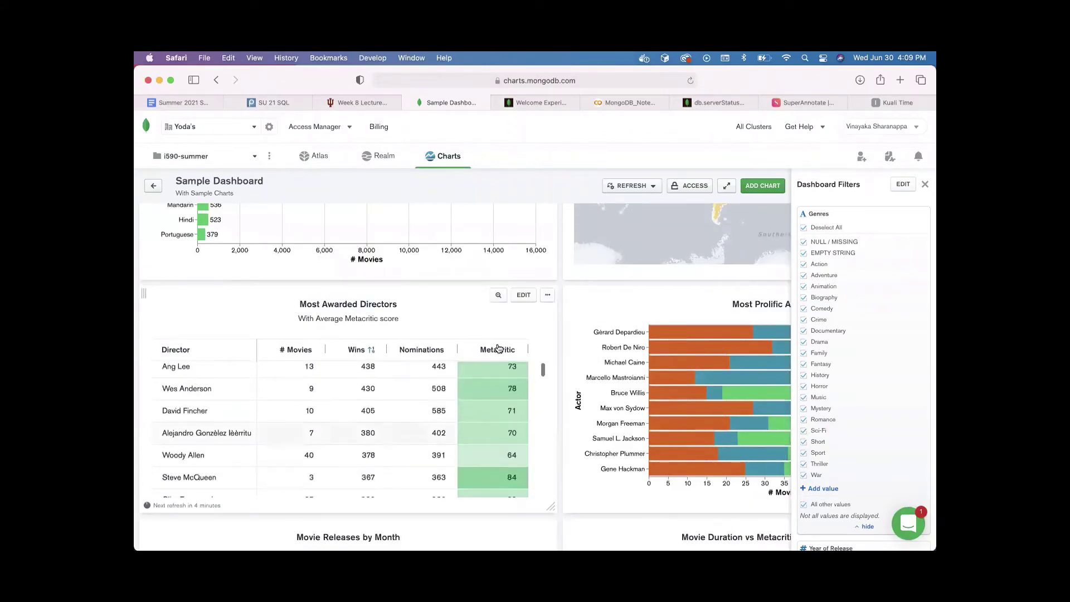
pyautogui.scroll(-3, 469, 310)
pyautogui.scroll(-5, 469, 312)
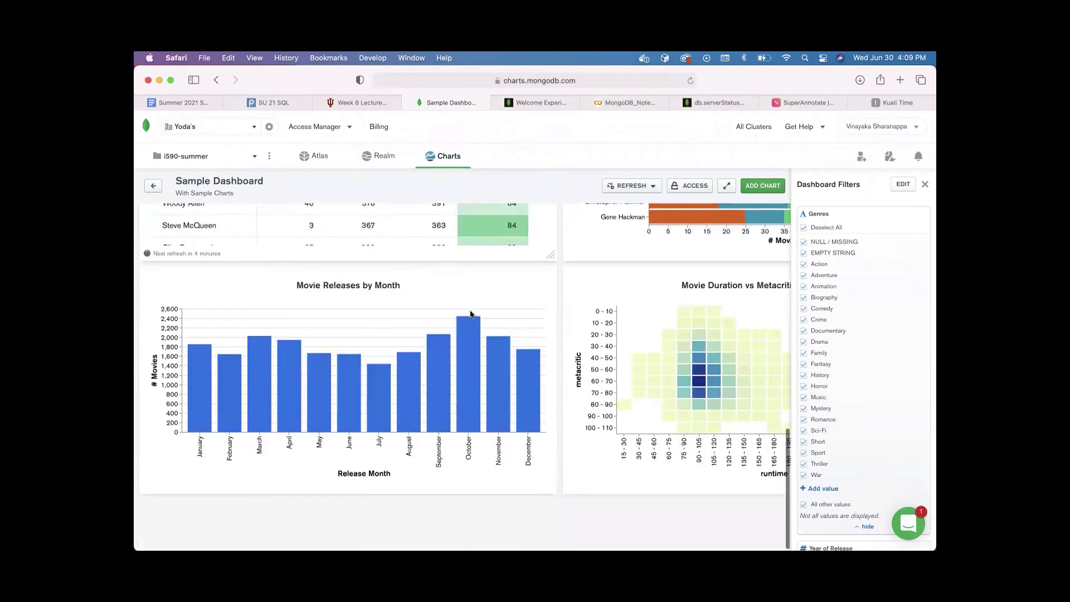
pyautogui.scroll(15, 469, 311)
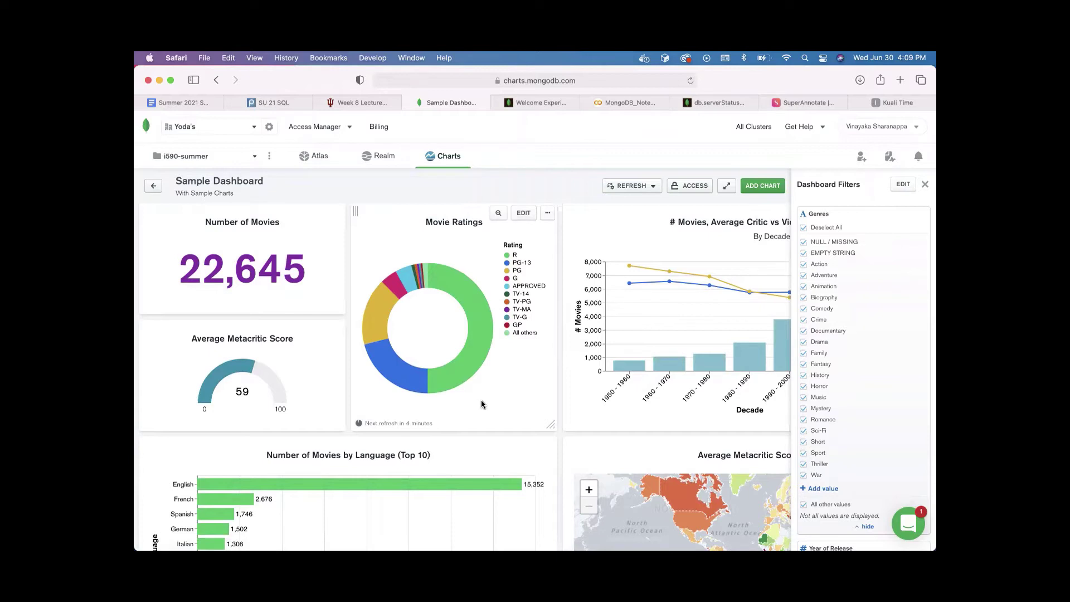
pyautogui.click(158, 184)
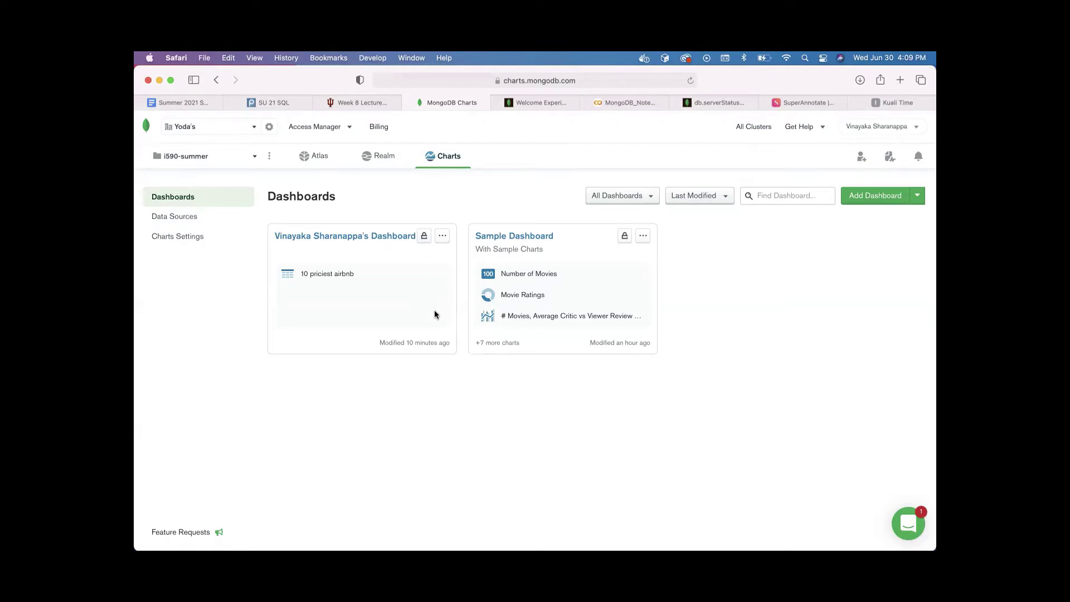
# Open the list of Charts data sources and review the "Sample Data: Movies" entry
pyautogui.click(181, 219)
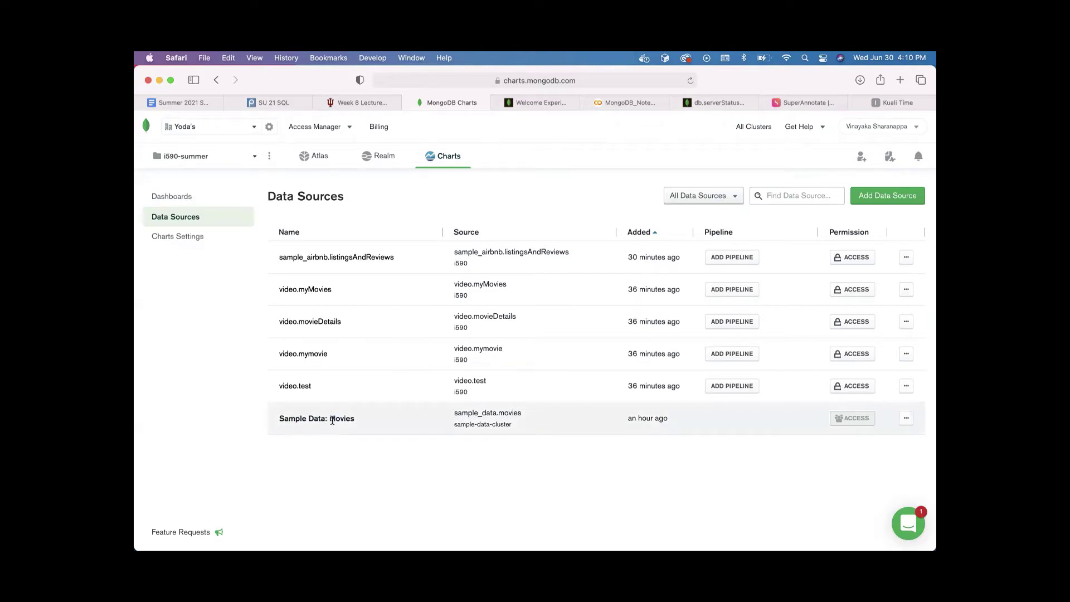
pyautogui.moveTo(331, 419); pyautogui.dragTo(363, 418)
pyautogui.click(392, 454)
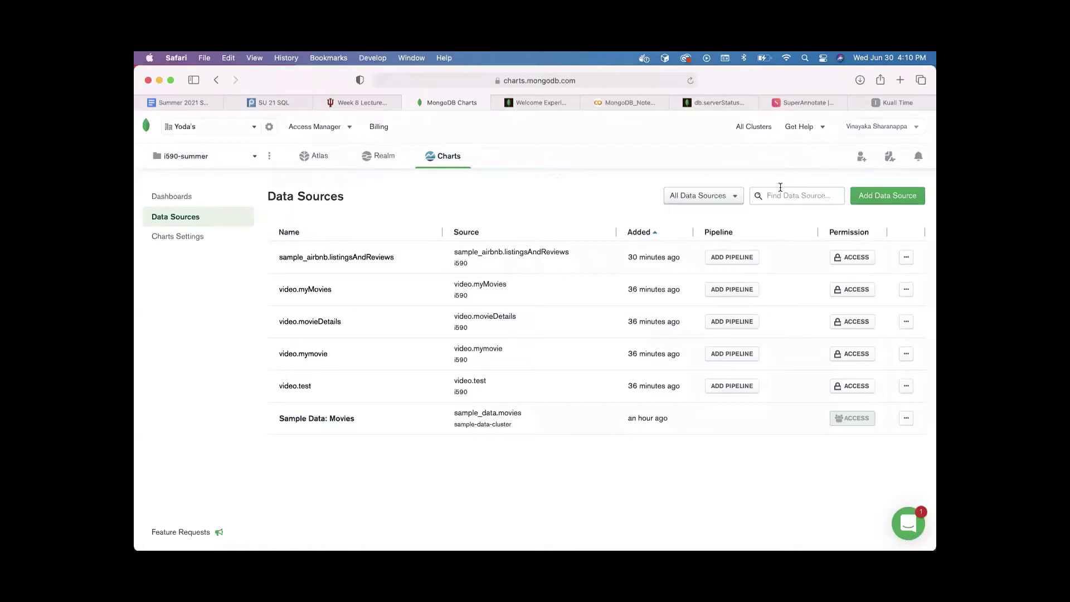
pyautogui.click(864, 196)
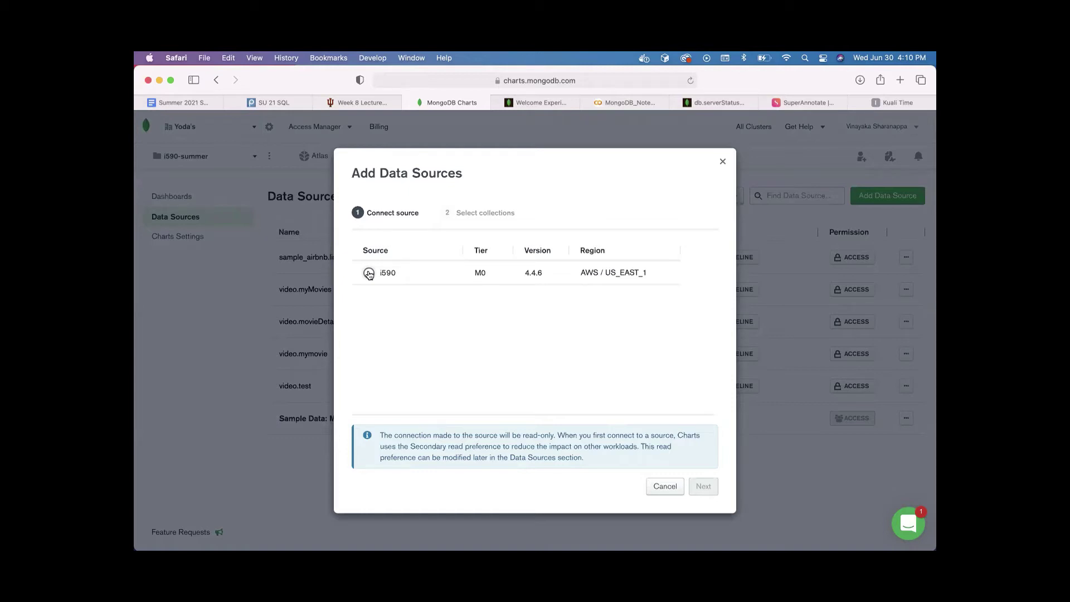
pyautogui.click(723, 161)
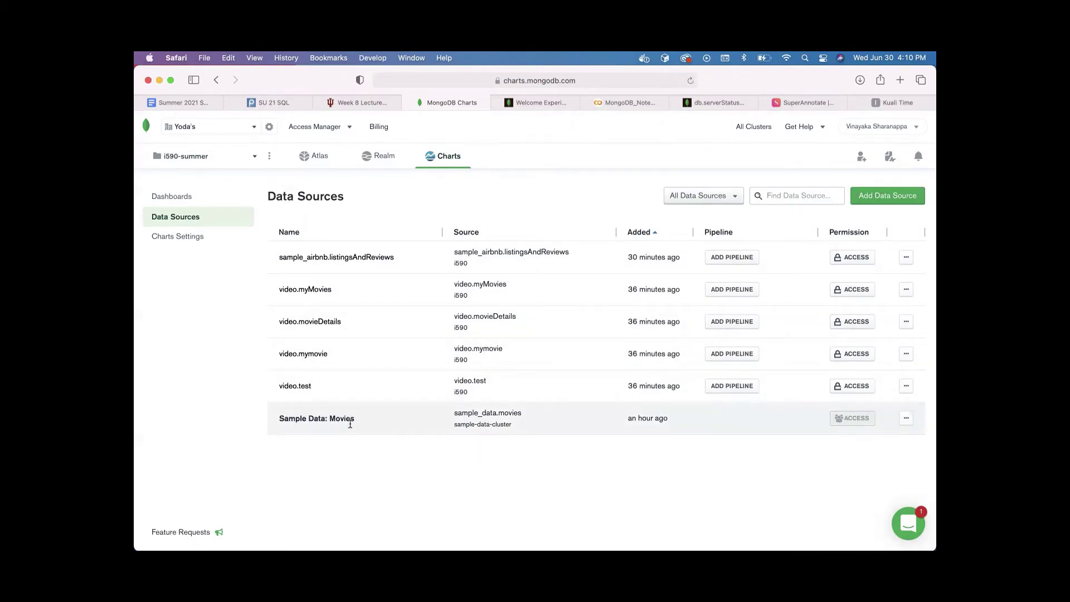
pyautogui.moveTo(279, 288); pyautogui.dragTo(327, 389)
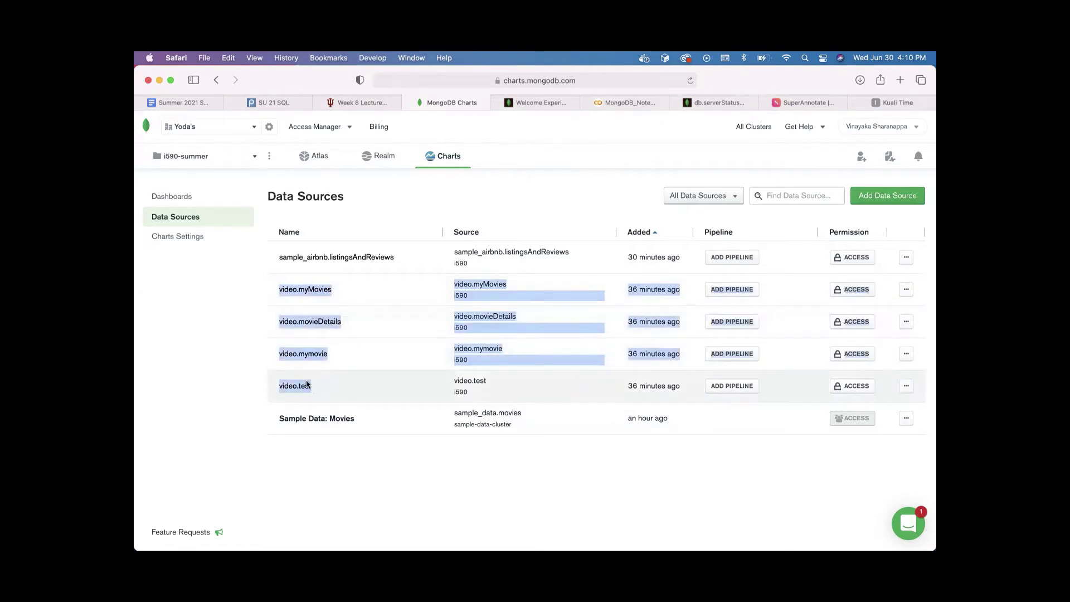
pyautogui.click(212, 345)
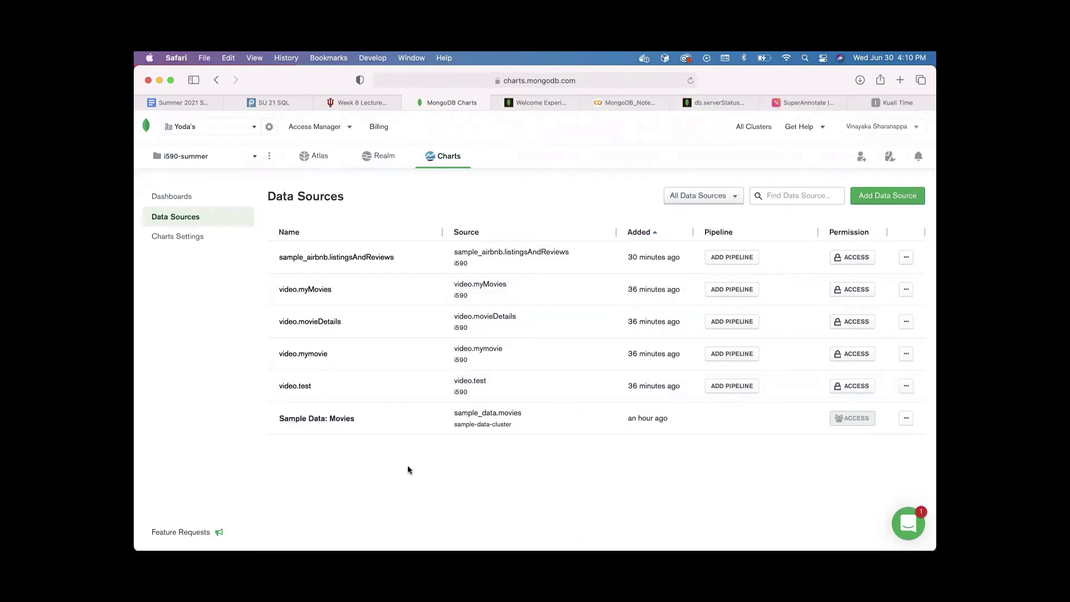
pyautogui.click(888, 201)
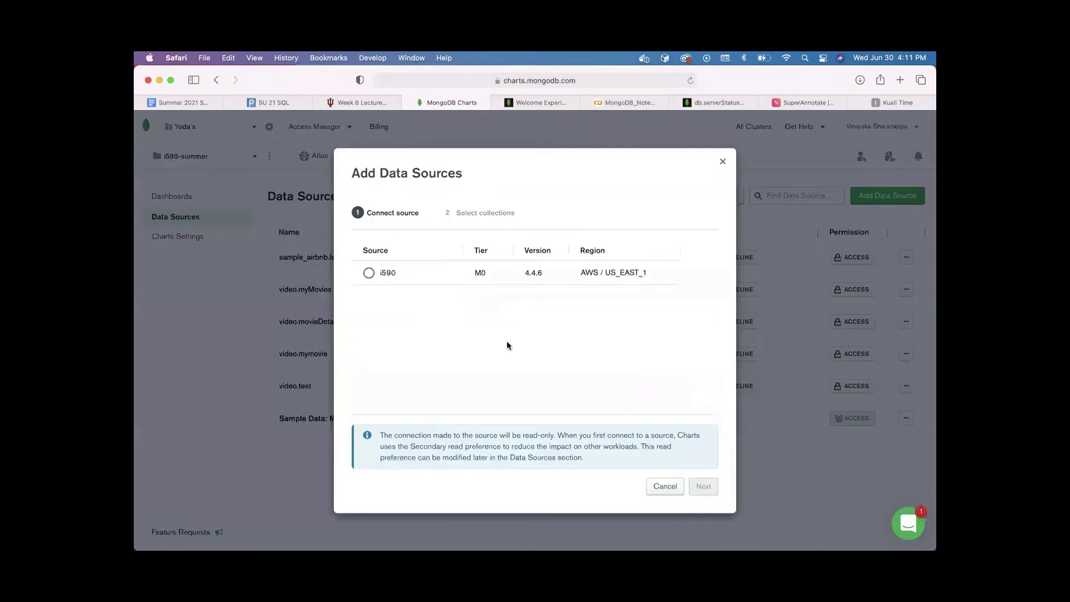
pyautogui.click(723, 162)
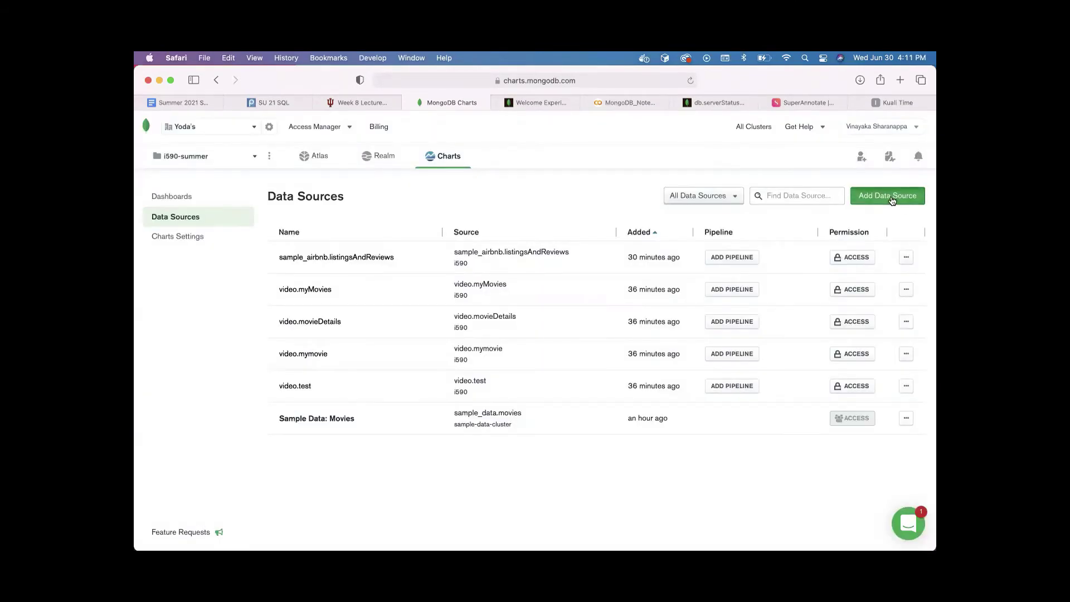
# Start adding a data source, choose cluster i590 as the source and proceed to selecting its collections
pyautogui.click(892, 201)
pyautogui.click(369, 272)
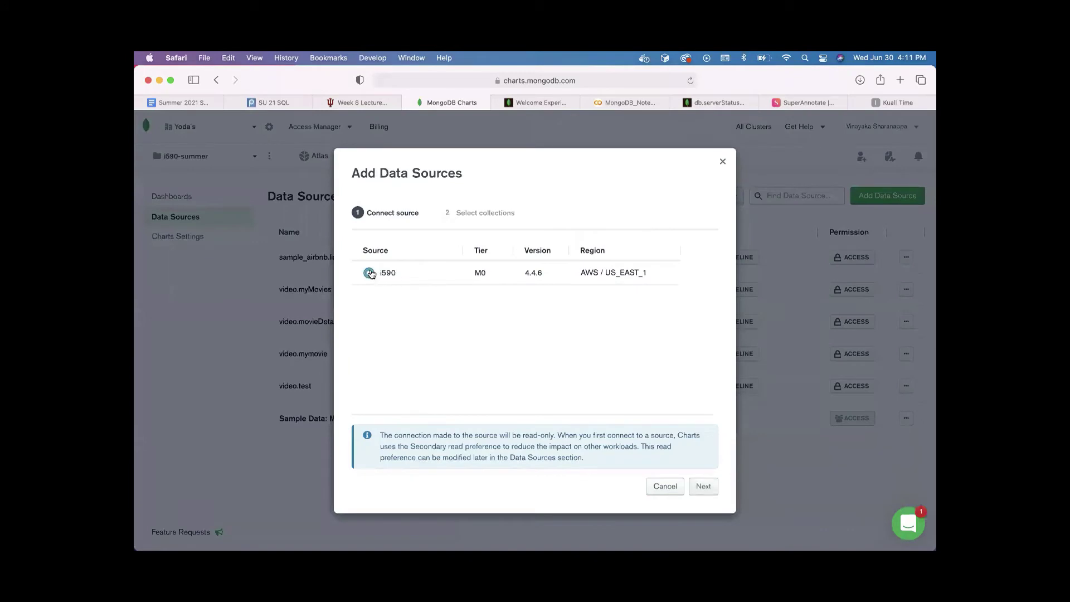
pyautogui.click(703, 487)
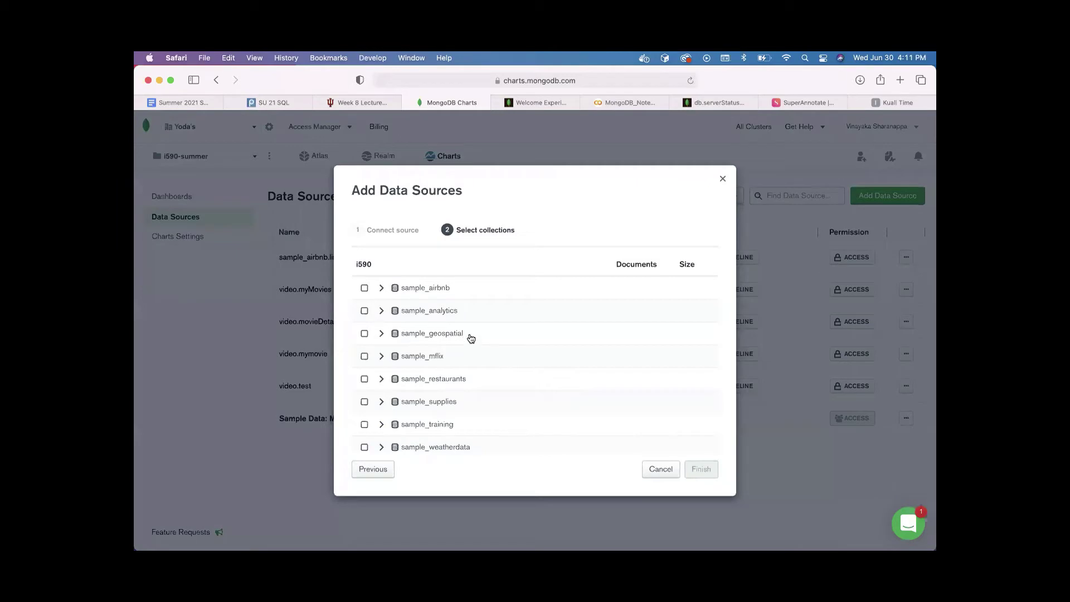
# Select all collections of the sample_analytics database and finish adding them as data sources
pyautogui.scroll(-1, 456, 333)
pyautogui.scroll(-1, 457, 334)
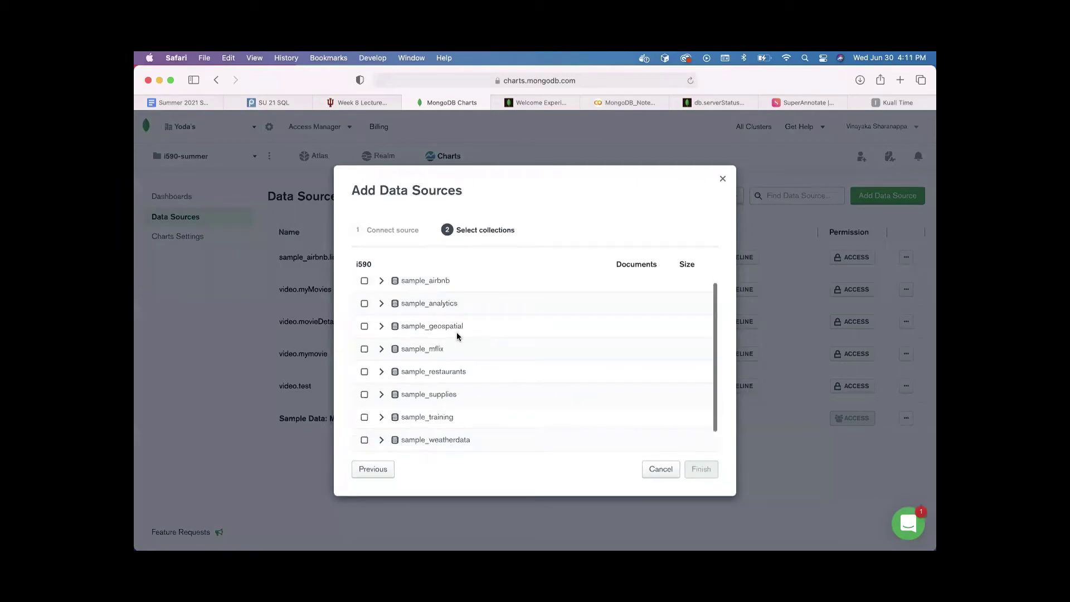
pyautogui.scroll(1, 424, 331)
pyautogui.scroll(-3, 422, 415)
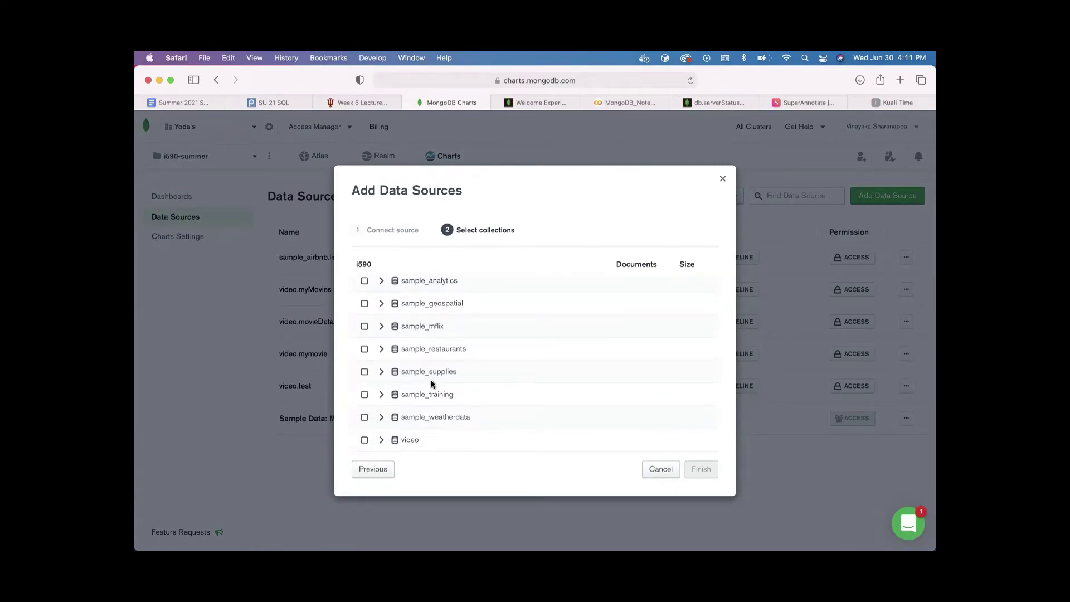
pyautogui.scroll(3, 411, 429)
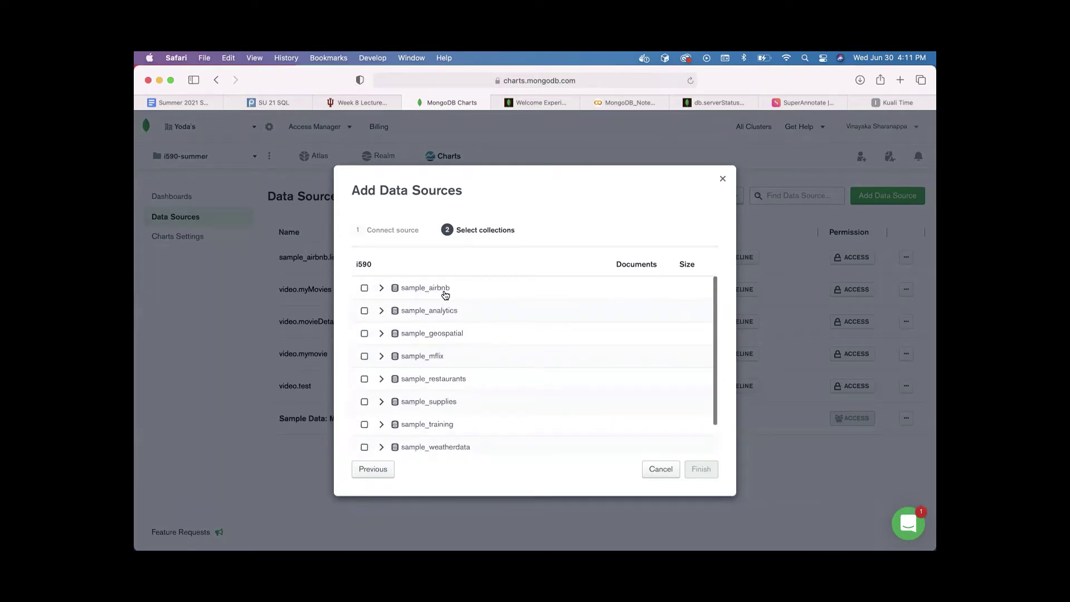
pyautogui.scroll(-2, 449, 383)
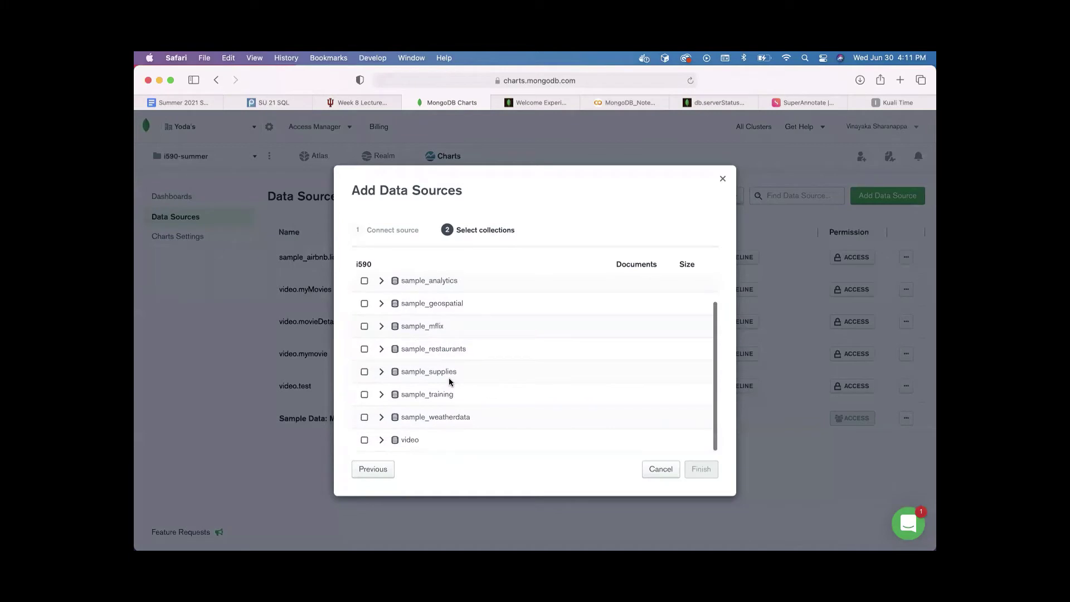
pyautogui.scroll(2, 449, 382)
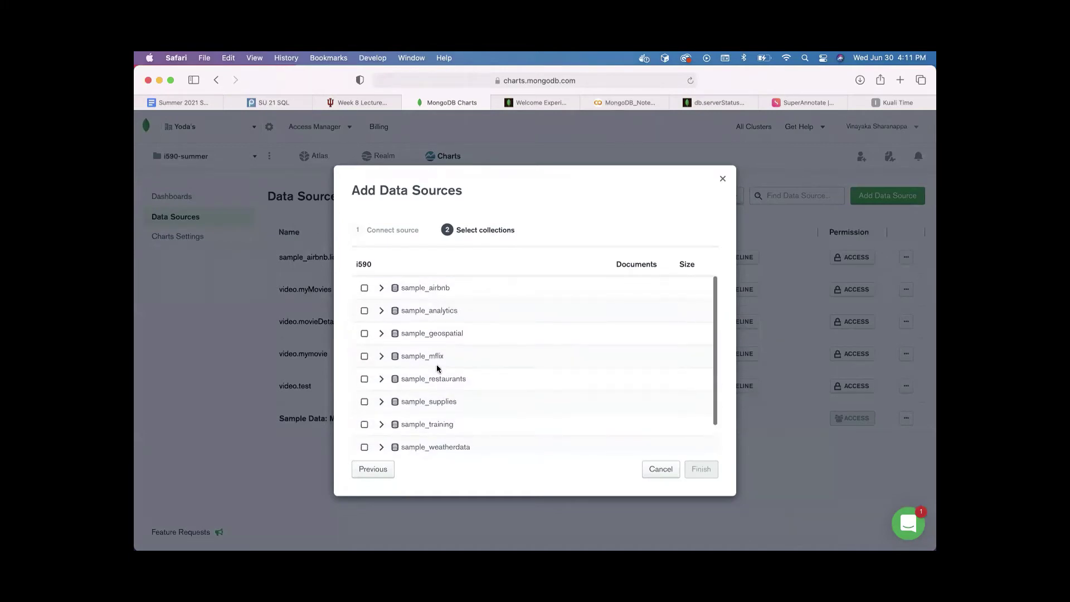
pyautogui.click(363, 310)
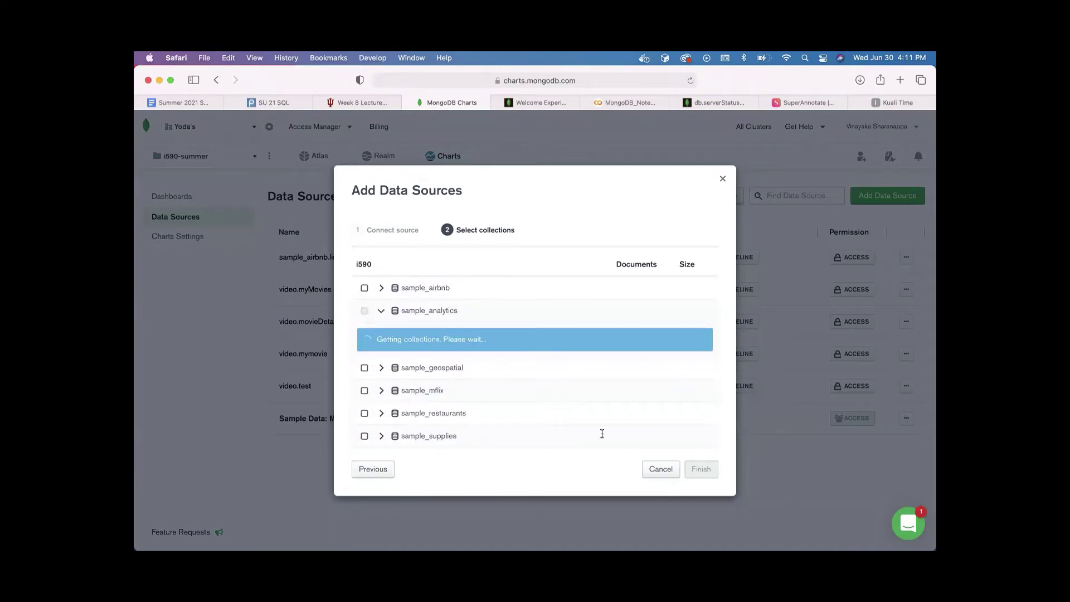
pyautogui.click(701, 470)
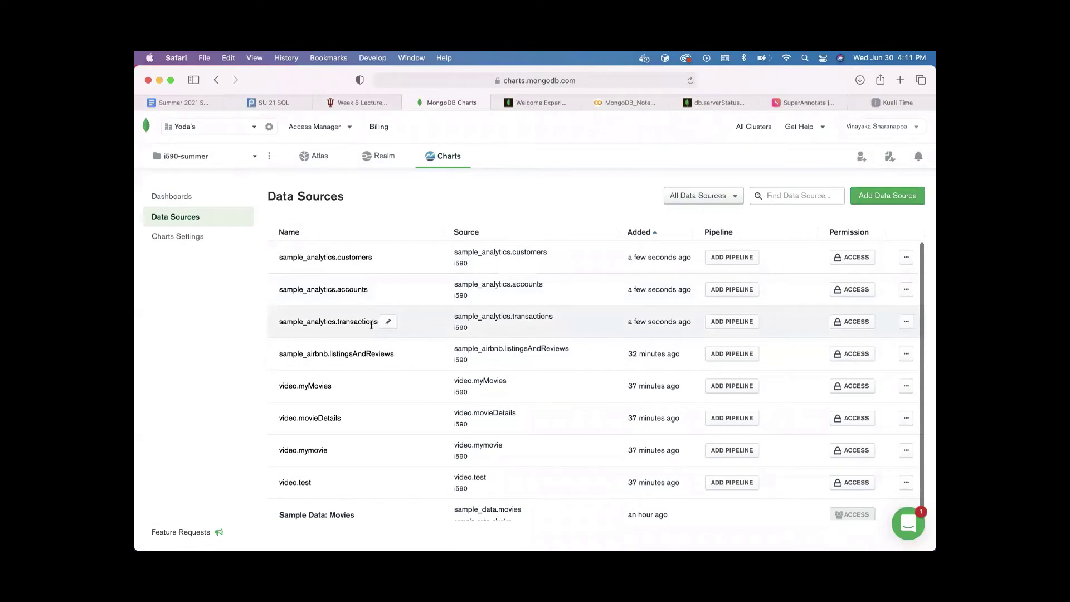
# Review the updated data sources list and the Charts Settings page, and return to the dashboards list
pyautogui.scroll(-1, 345, 357)
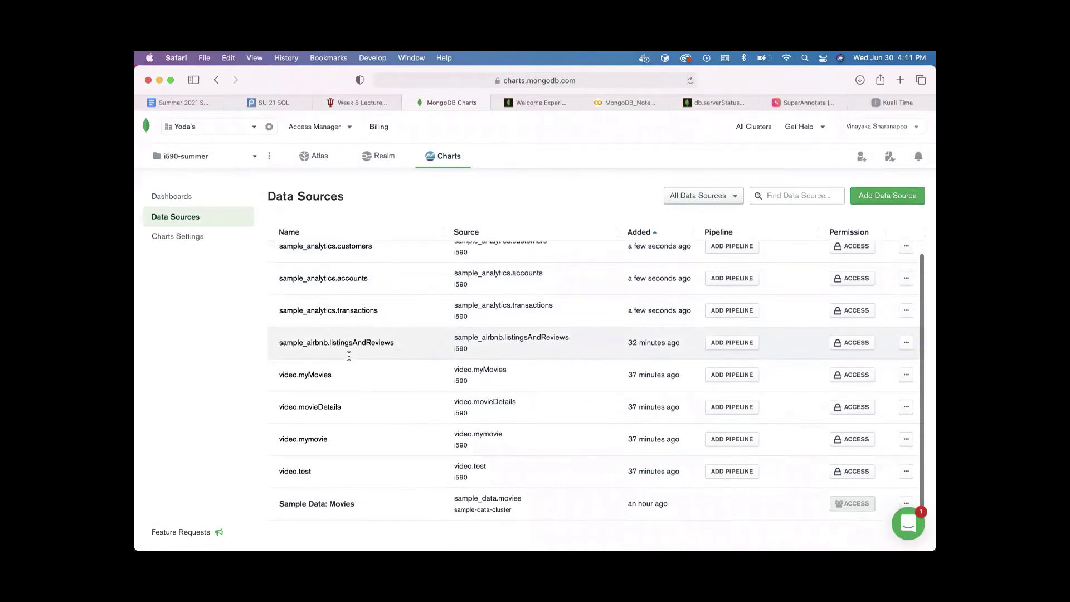
pyautogui.scroll(1, 349, 355)
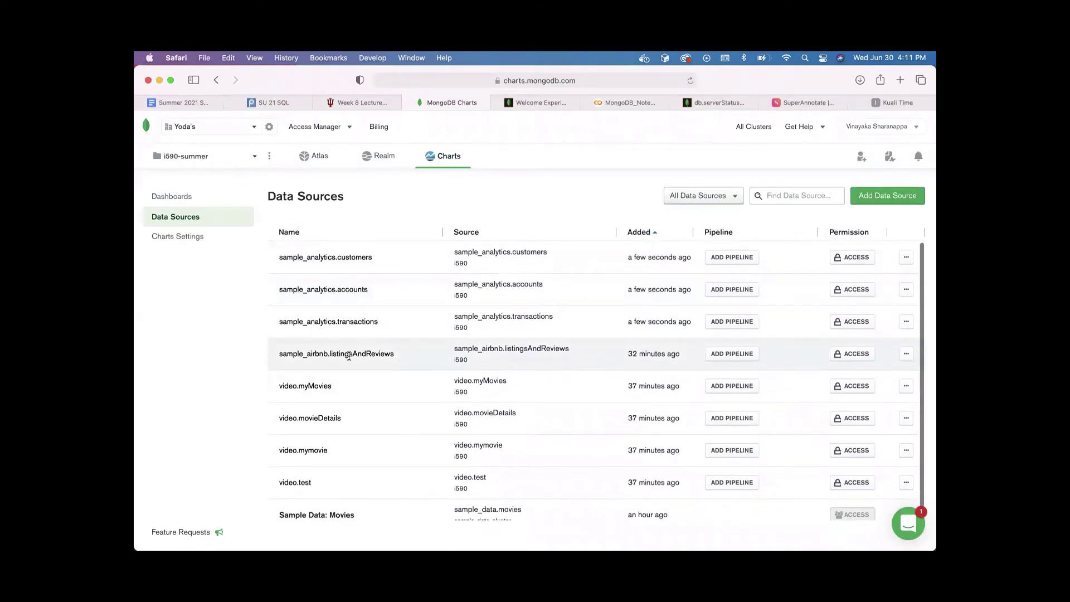
pyautogui.click(182, 236)
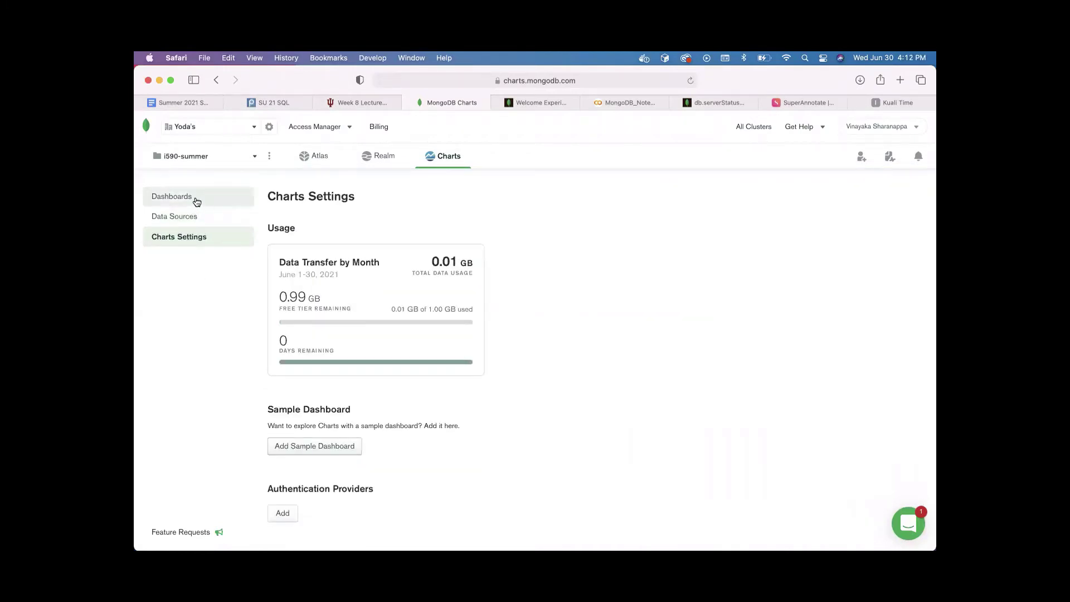
pyautogui.click(197, 202)
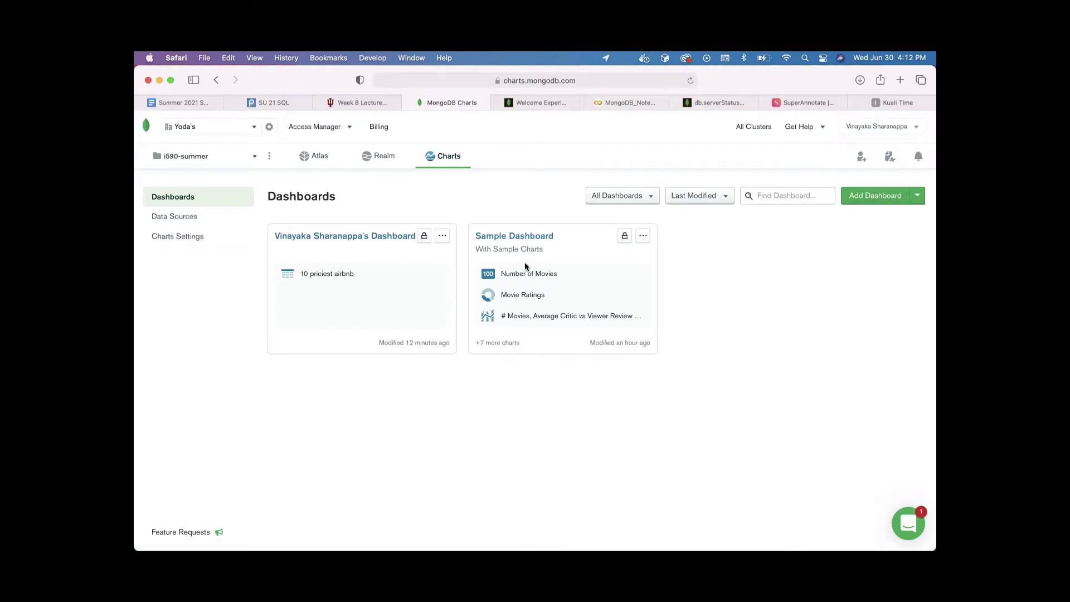
# Create a new dashboard titled "Demo" without a description
pyautogui.click(326, 245)
pyautogui.click(917, 196)
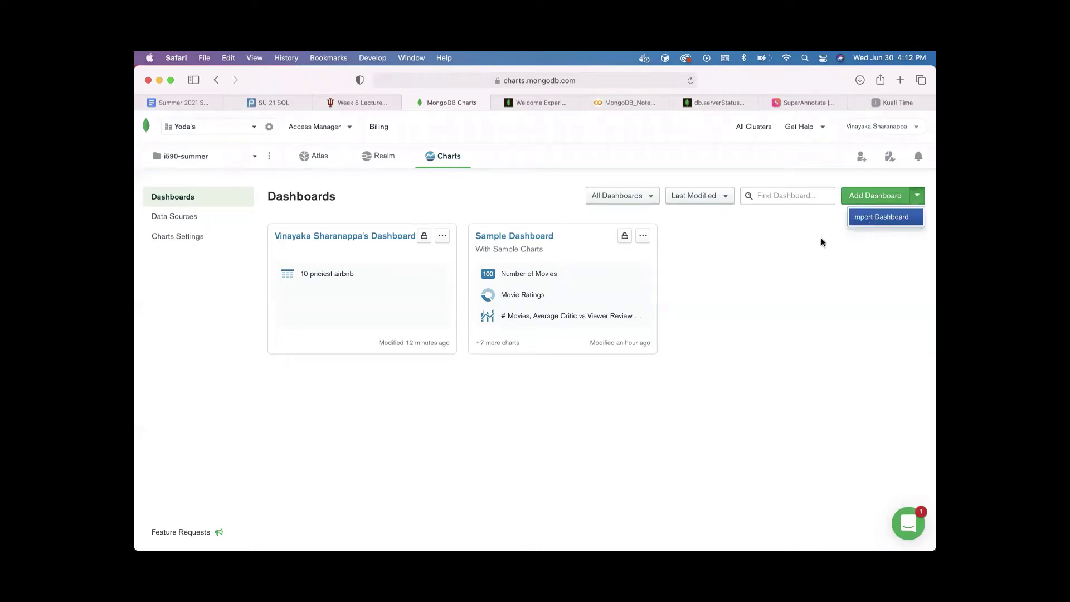
pyautogui.click(776, 255)
pyautogui.click(862, 198)
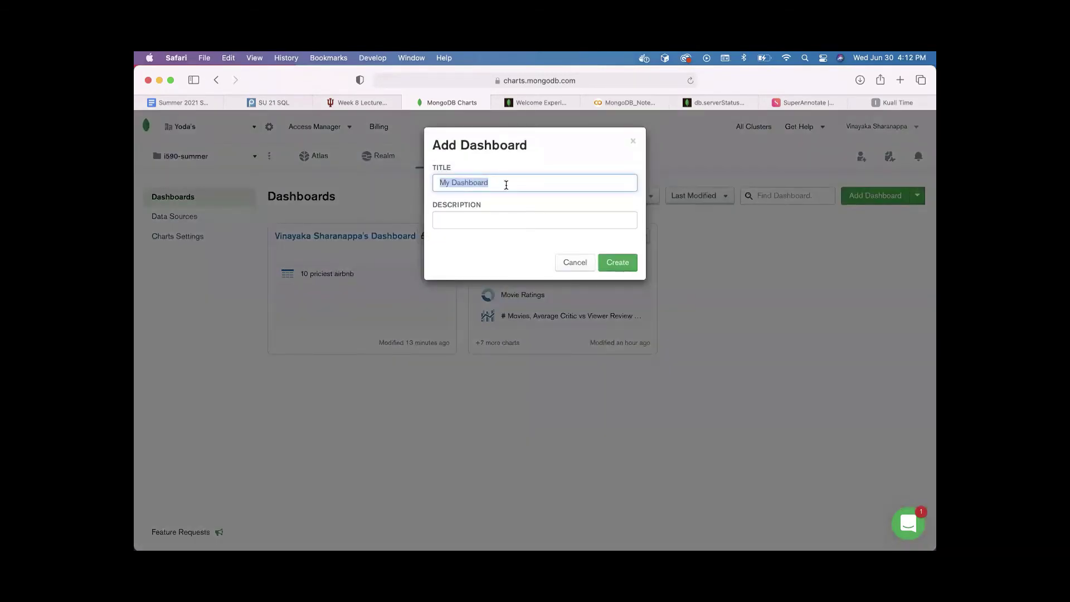
pyautogui.write('Demo')
pyautogui.click(622, 277)
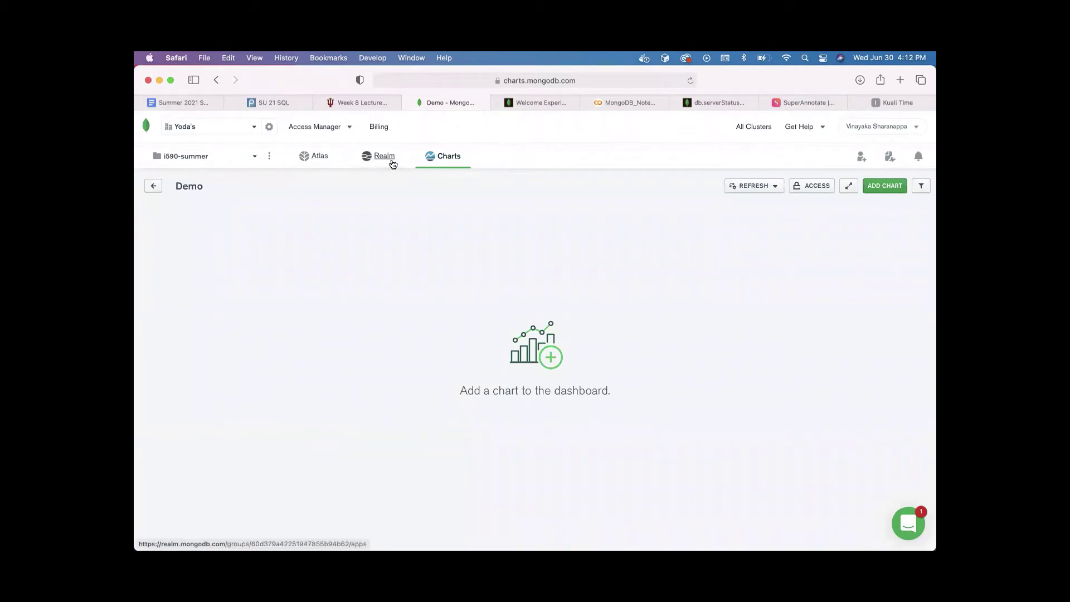
# Return to the dashboards list, reopen the Demo dashboard and start adding a chart to it
pyautogui.click(153, 187)
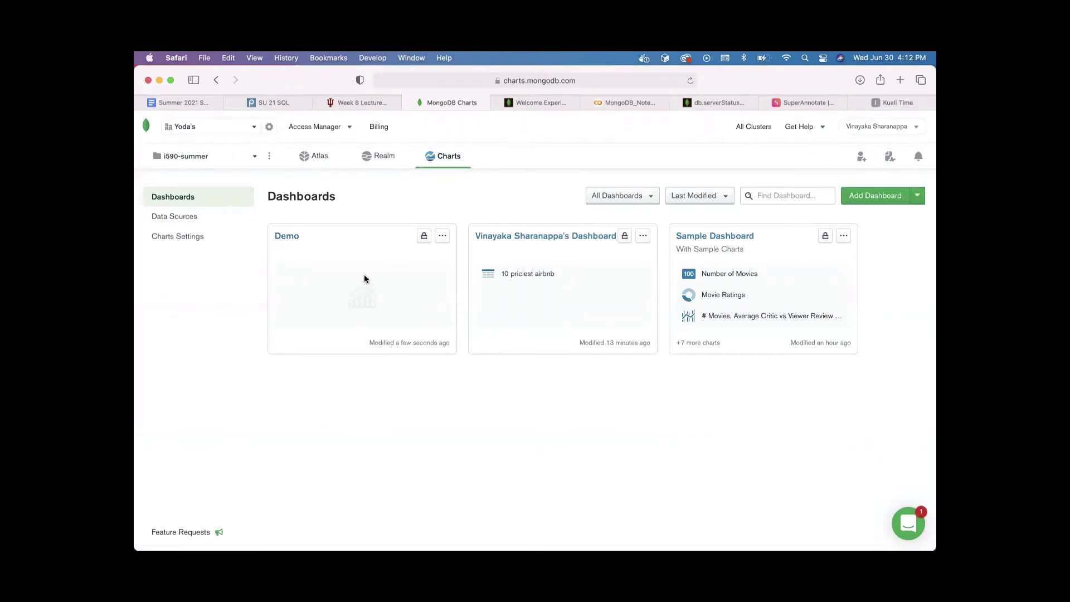
pyautogui.click(285, 236)
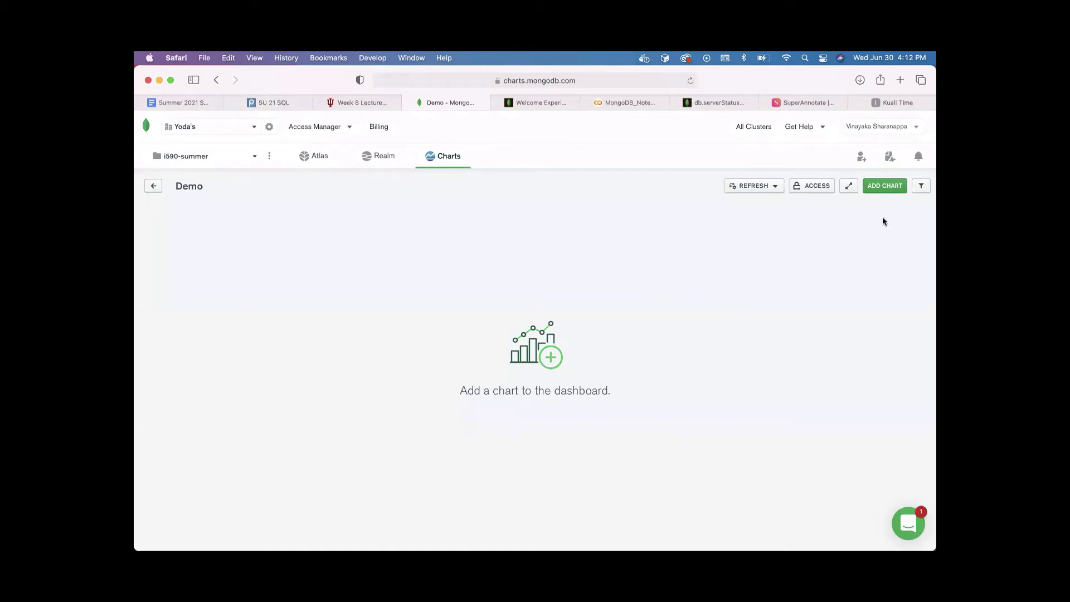
pyautogui.click(878, 189)
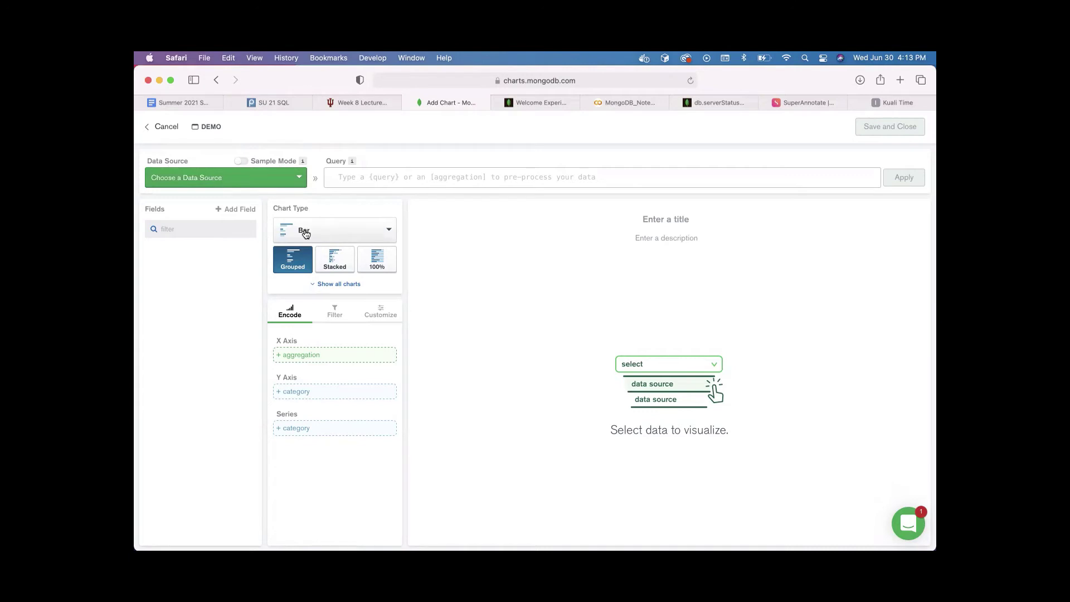
# Set the chart's data source to sample_airbnb.listingsAndReviews and its chart type to Text in table form
pyautogui.click(363, 178)
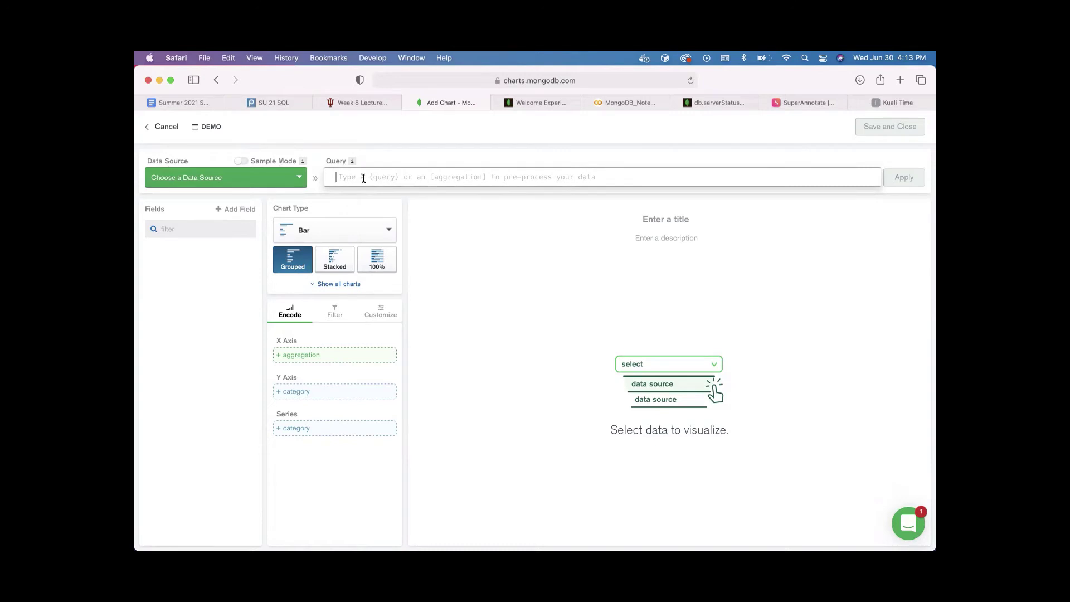
pyautogui.click(195, 176)
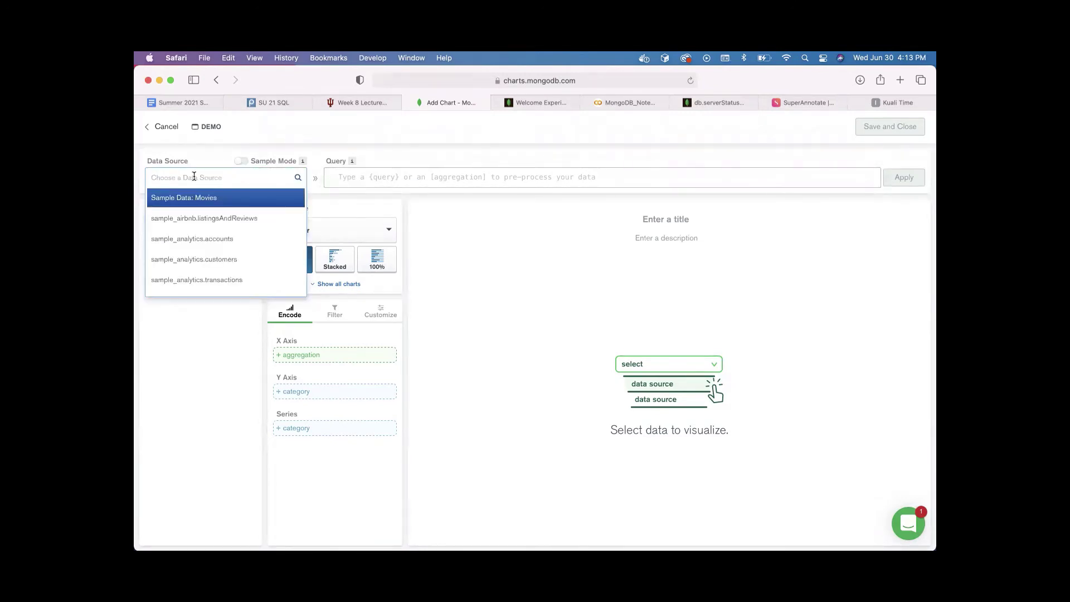
pyautogui.click(180, 219)
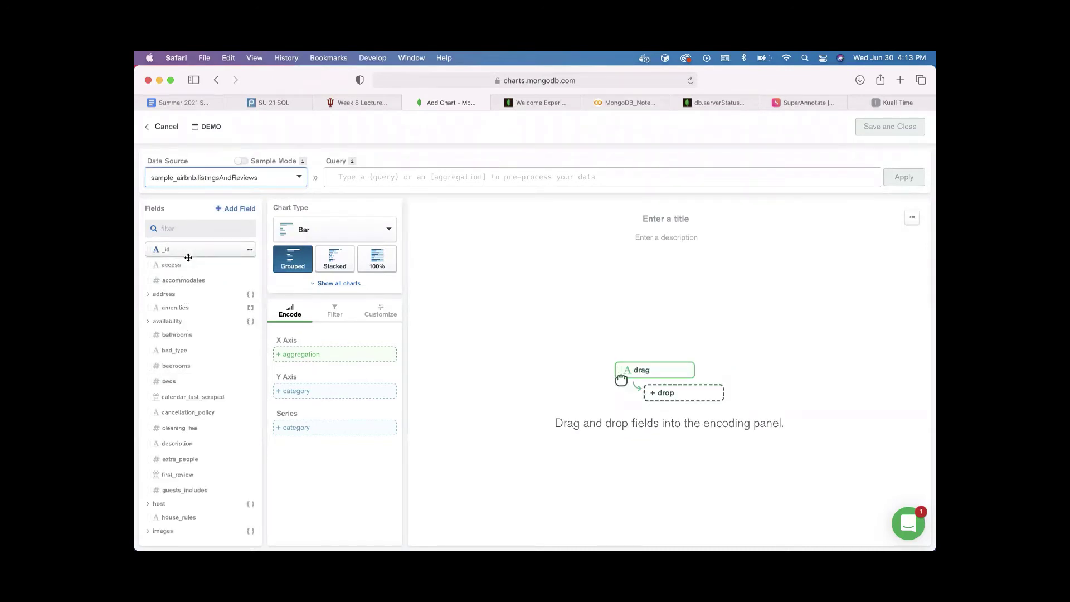
pyautogui.scroll(-10, 191, 432)
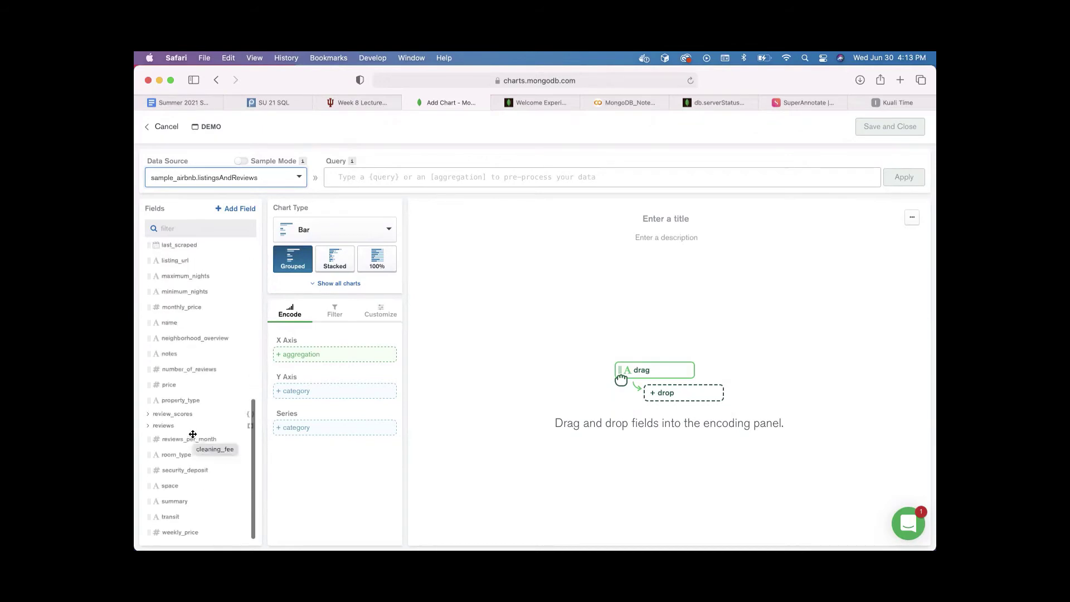
pyautogui.scroll(10, 192, 434)
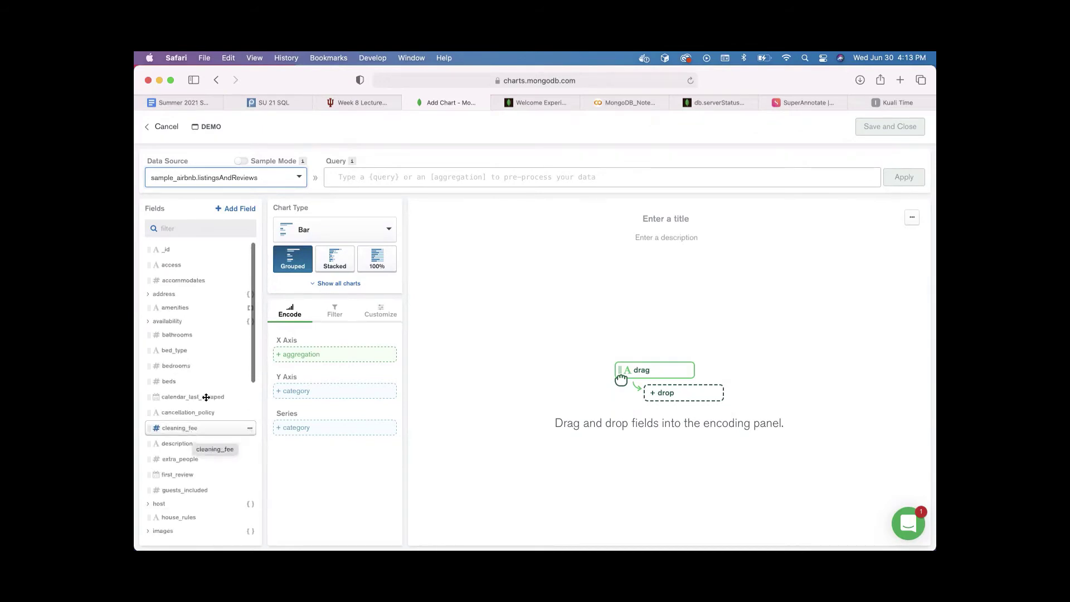
pyautogui.click(312, 233)
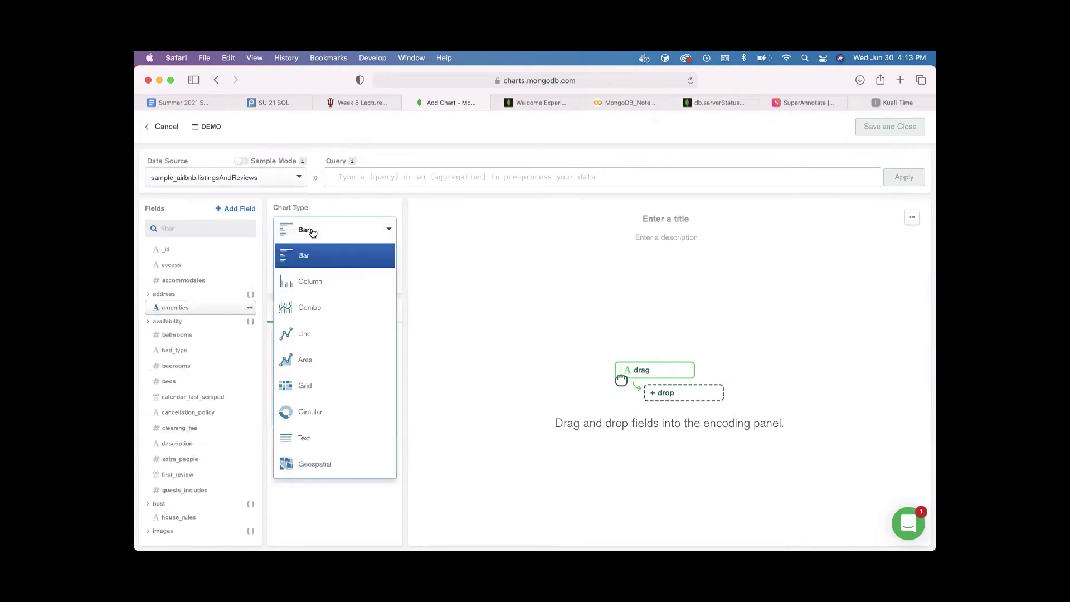
pyautogui.click(309, 440)
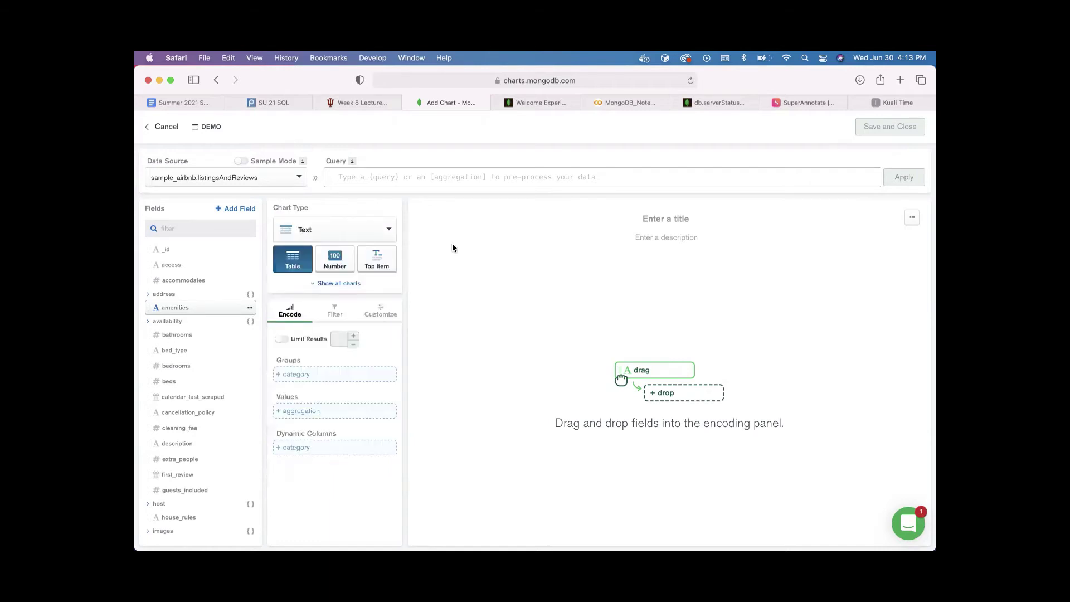
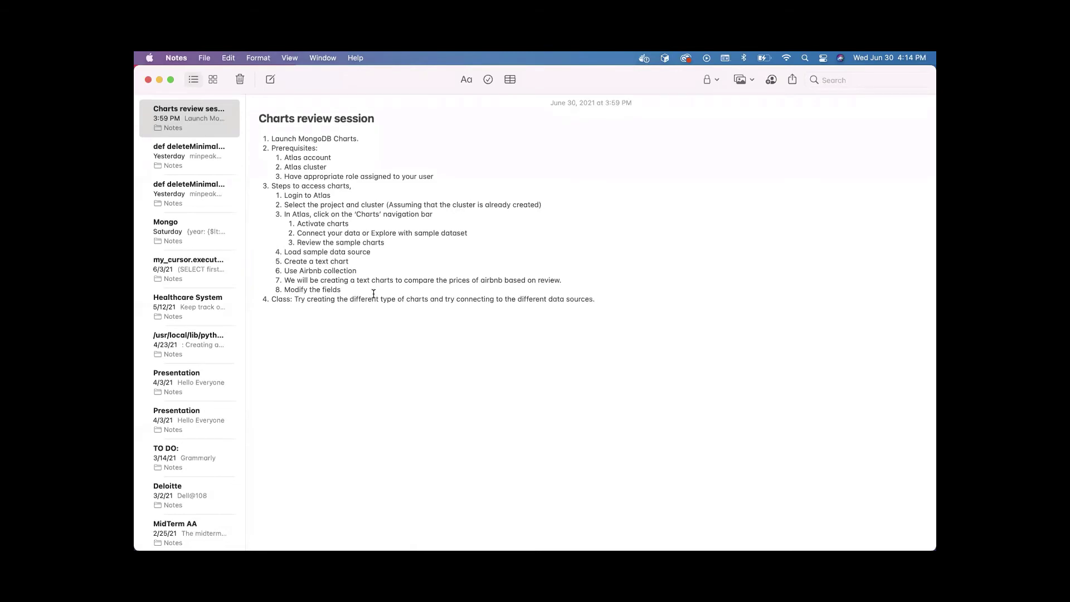
# Switch from Notes back to the chart in Safari and group the table by property_type and the address field suburb
pyautogui.press('super+Tab')
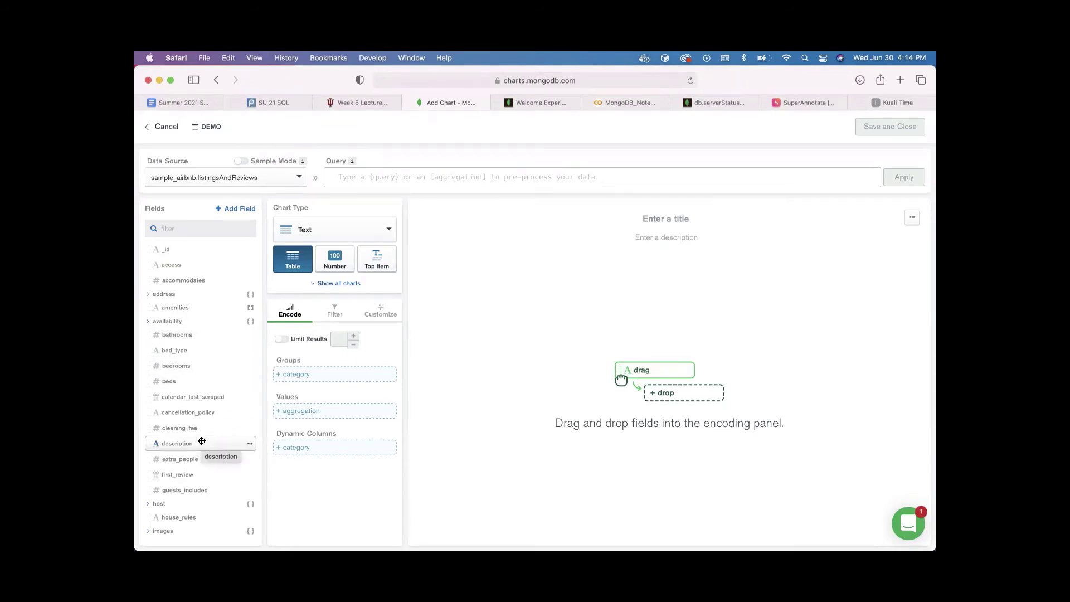
pyautogui.scroll(-1, 202, 441)
pyautogui.scroll(-6, 202, 440)
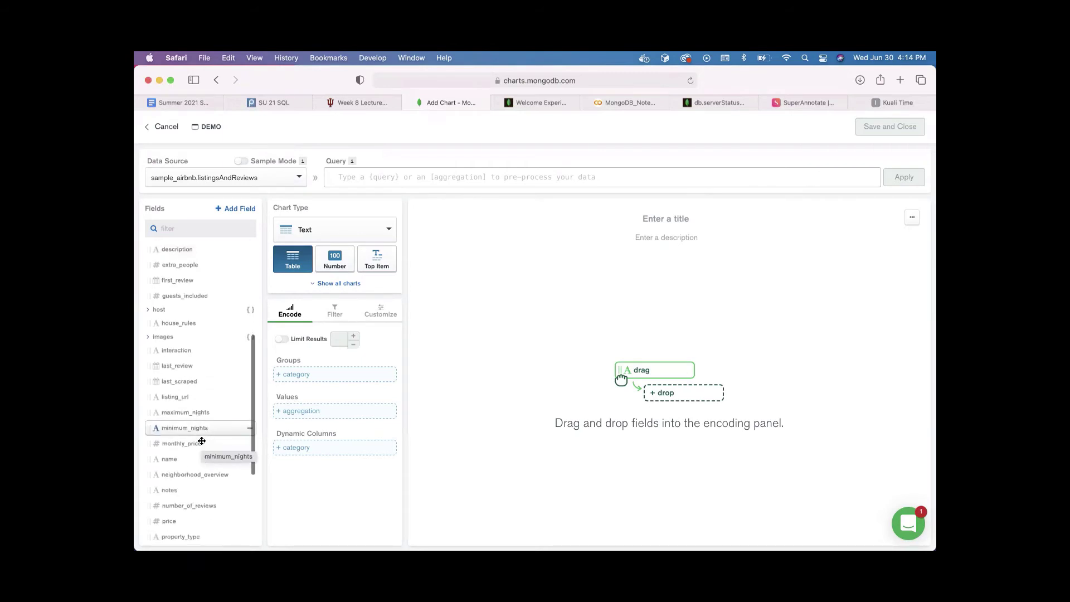
pyautogui.scroll(-3, 195, 441)
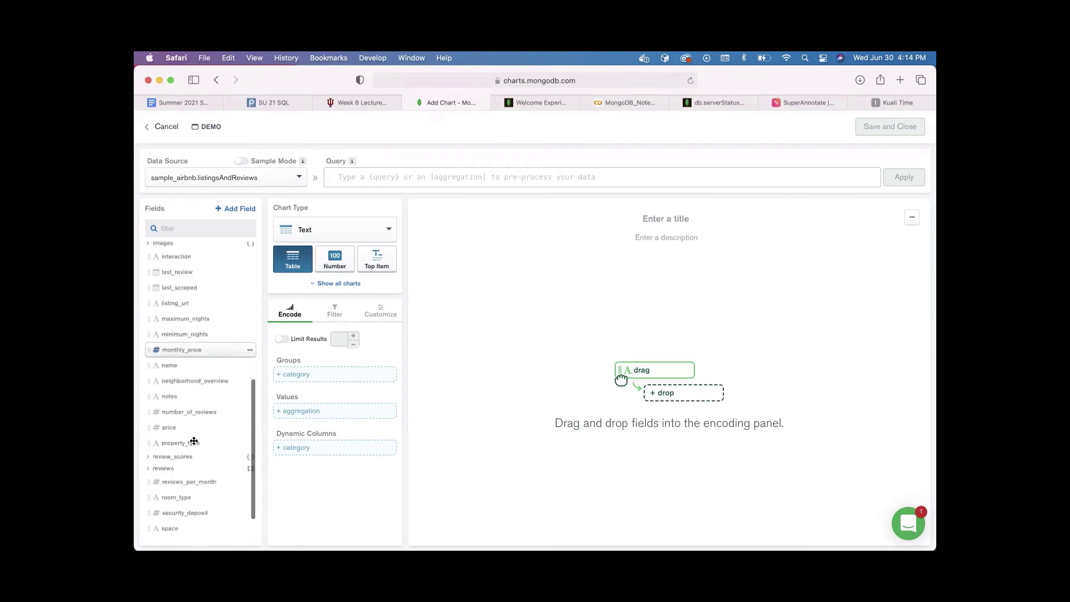
pyautogui.moveTo(182, 444); pyautogui.dragTo(304, 375)
pyautogui.scroll(10, 195, 410)
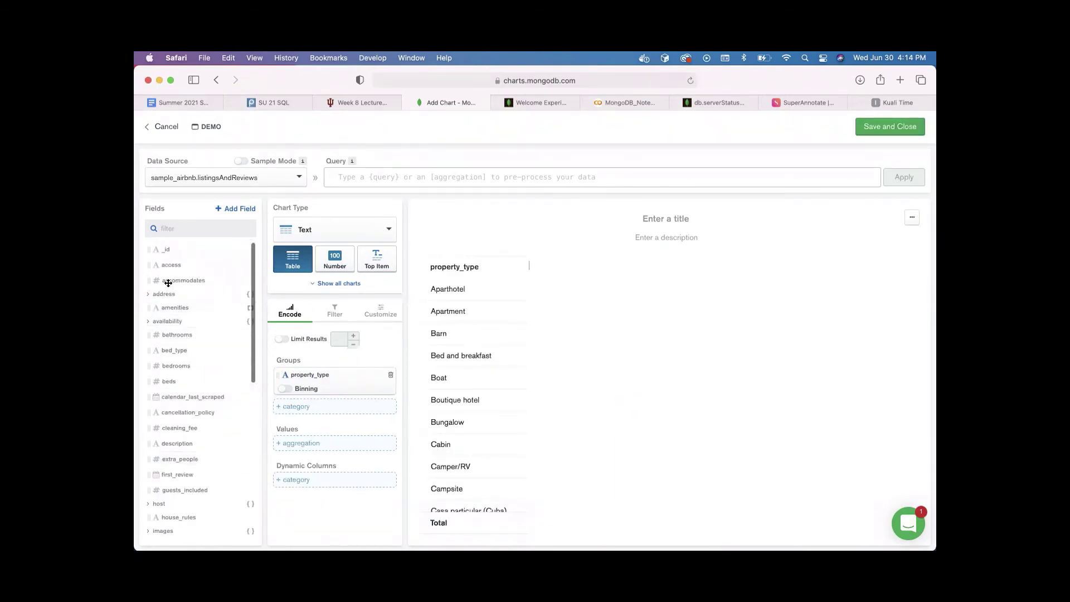
pyautogui.click(148, 295)
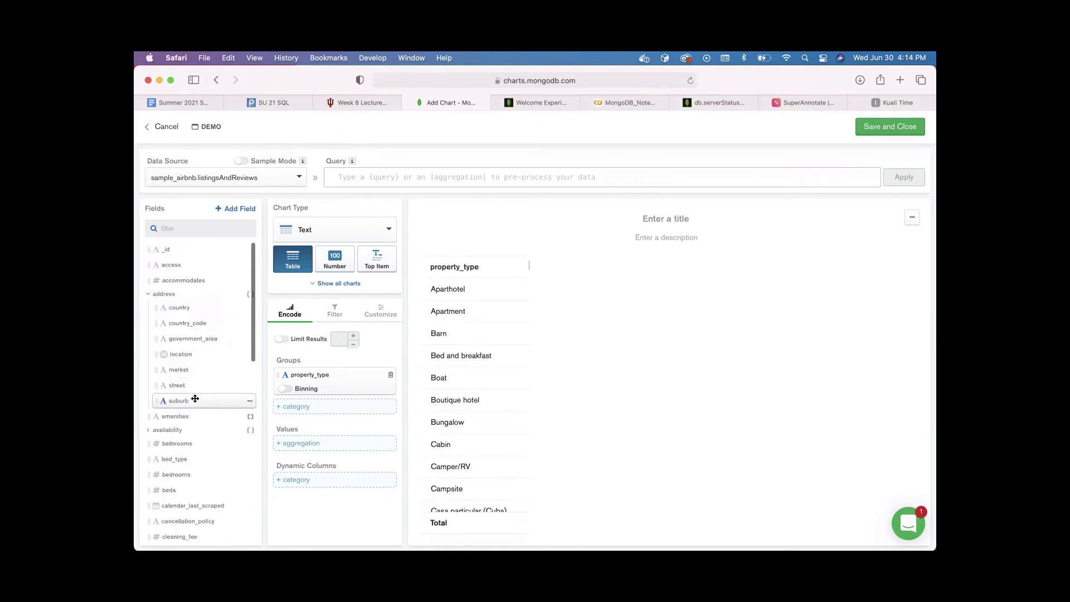
pyautogui.moveTo(195, 398); pyautogui.dragTo(322, 407)
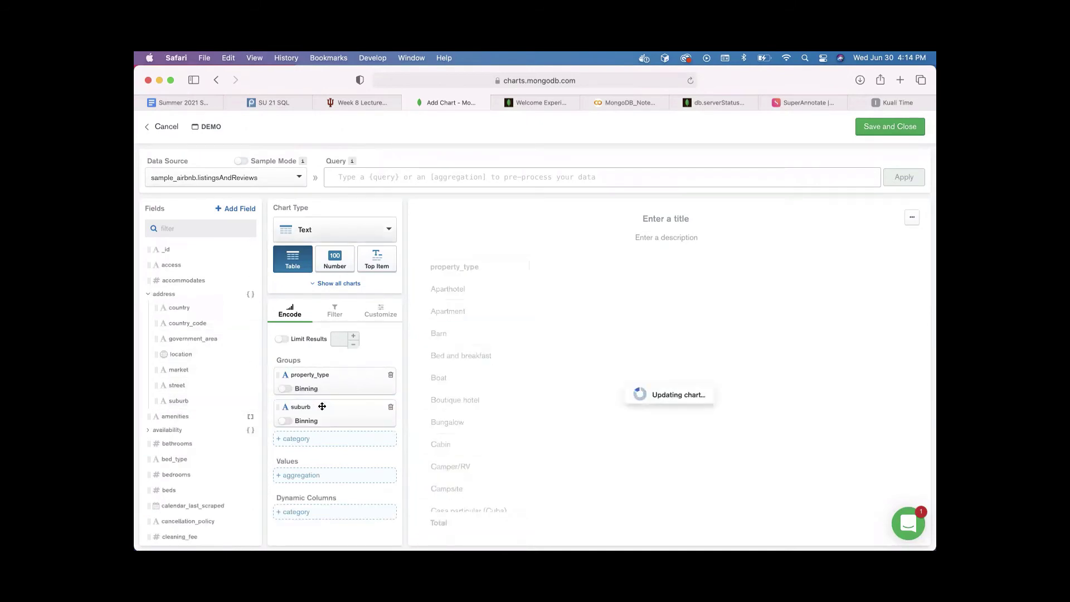
# Add review_scores_rating from the review_scores fields to the table's values
pyautogui.scroll(-15, 200, 450)
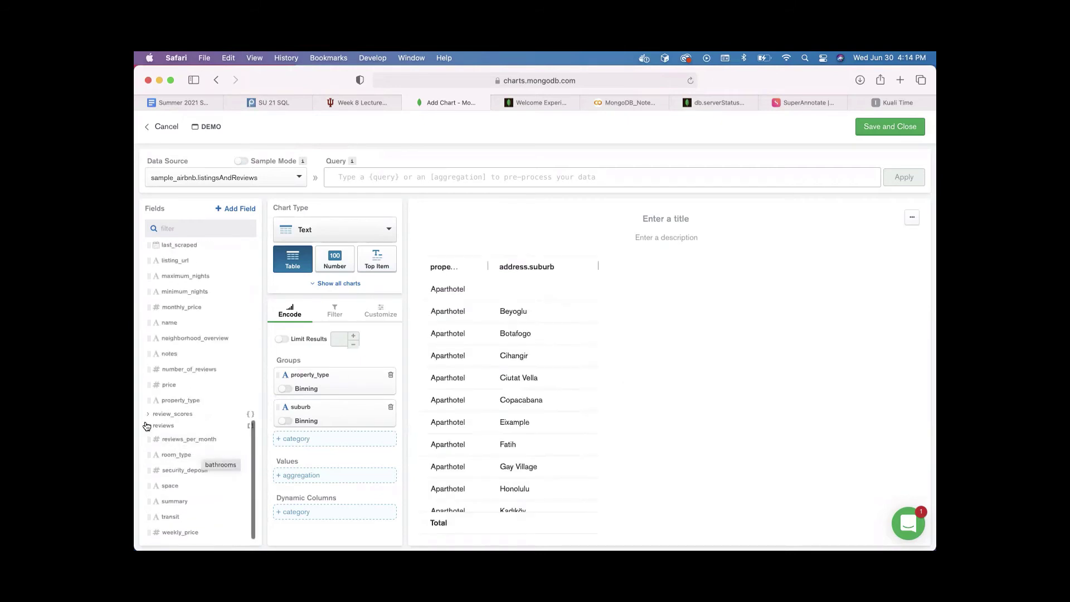
pyautogui.click(147, 417)
pyautogui.scroll(-2, 191, 440)
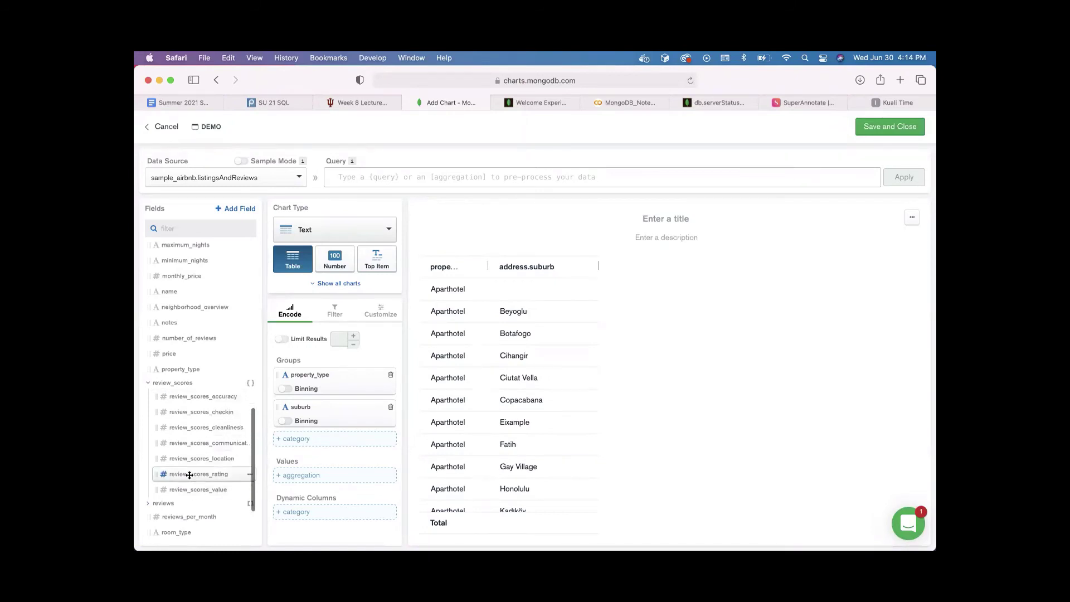
pyautogui.moveTo(190, 475); pyautogui.dragTo(315, 475)
# Add the price field as a second value in the table, below review_scores_rating
pyautogui.scroll(-3, 183, 440)
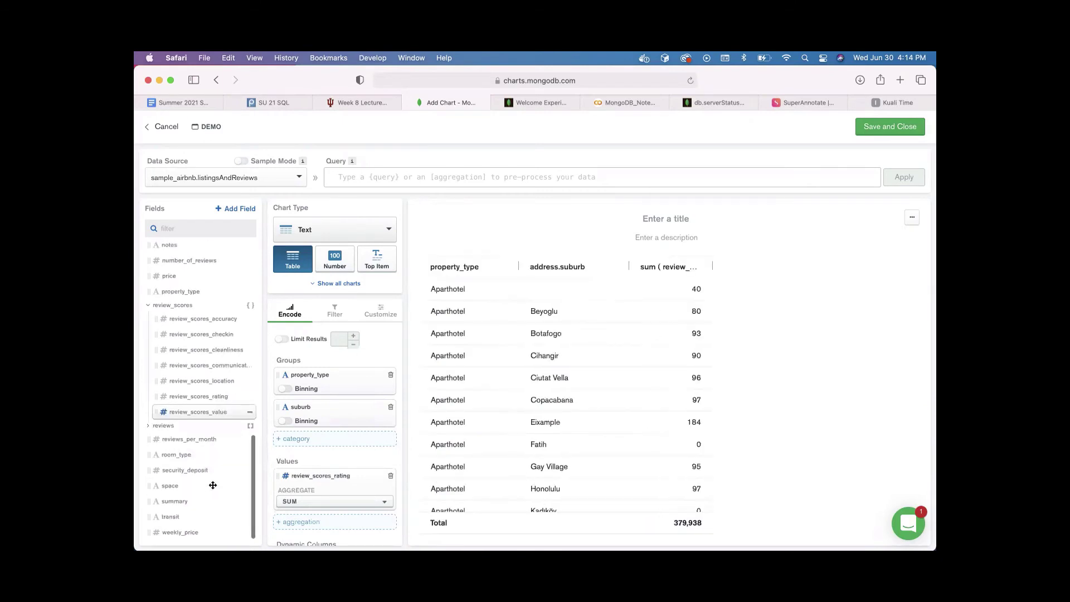
pyautogui.scroll(5, 183, 440)
pyautogui.moveTo(170, 390); pyautogui.dragTo(306, 528)
pyautogui.scroll(-3, 309, 501)
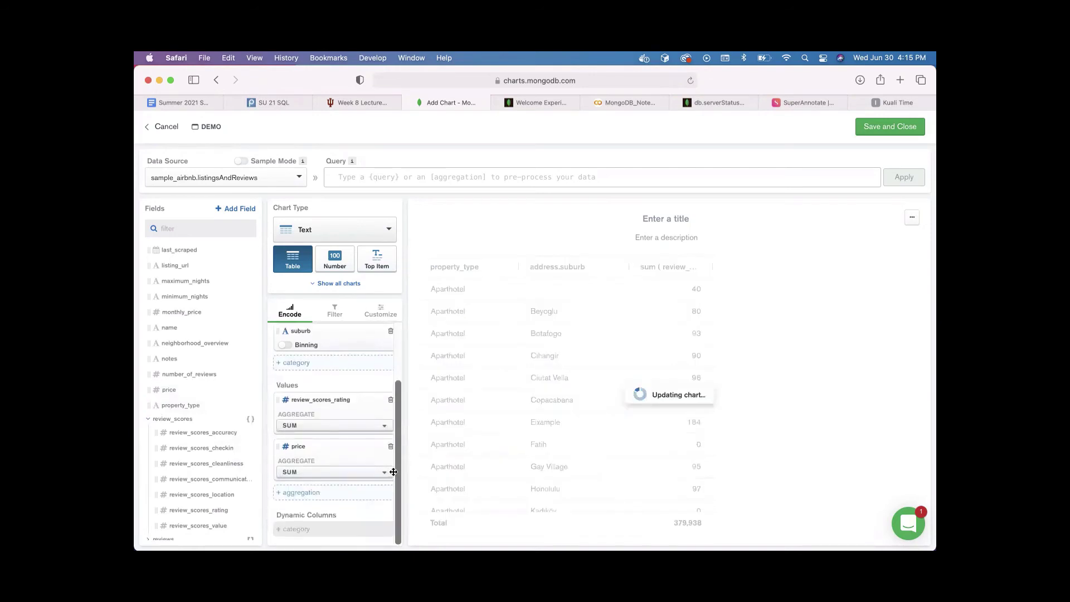
# Set the aggregation of both review_scores_rating and price to mean, and check the table's rows for missing ratings
pyautogui.click(317, 425)
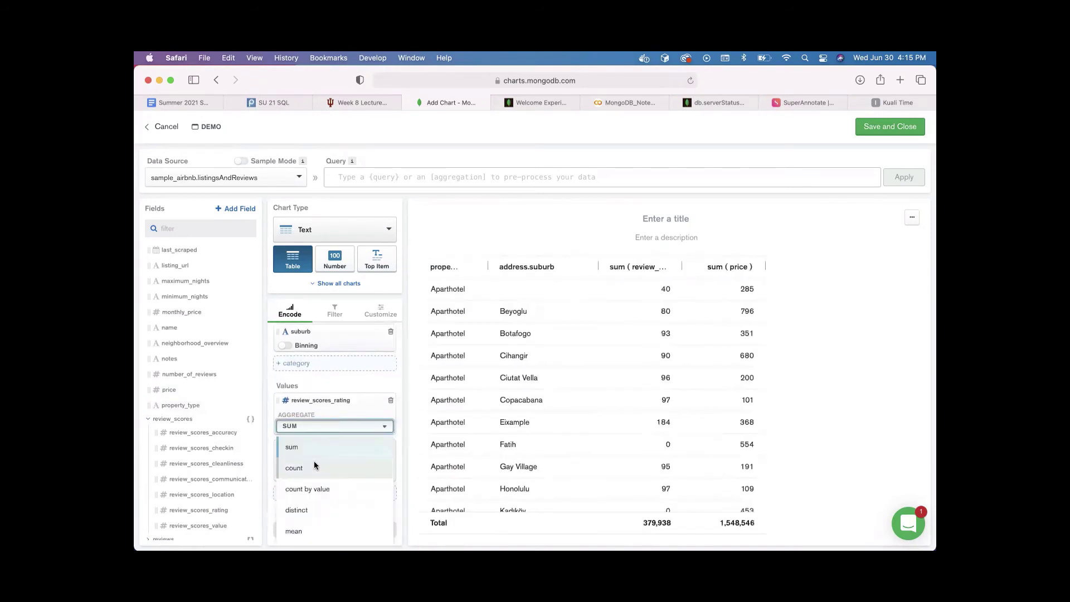
pyautogui.scroll(-2, 313, 460)
pyautogui.click(305, 484)
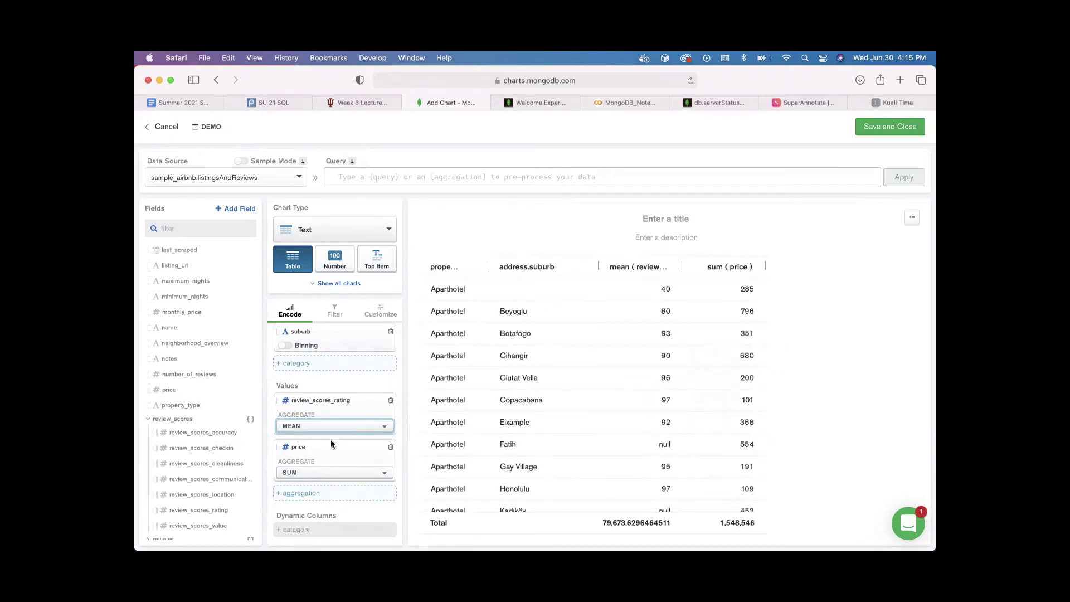
pyautogui.click(315, 471)
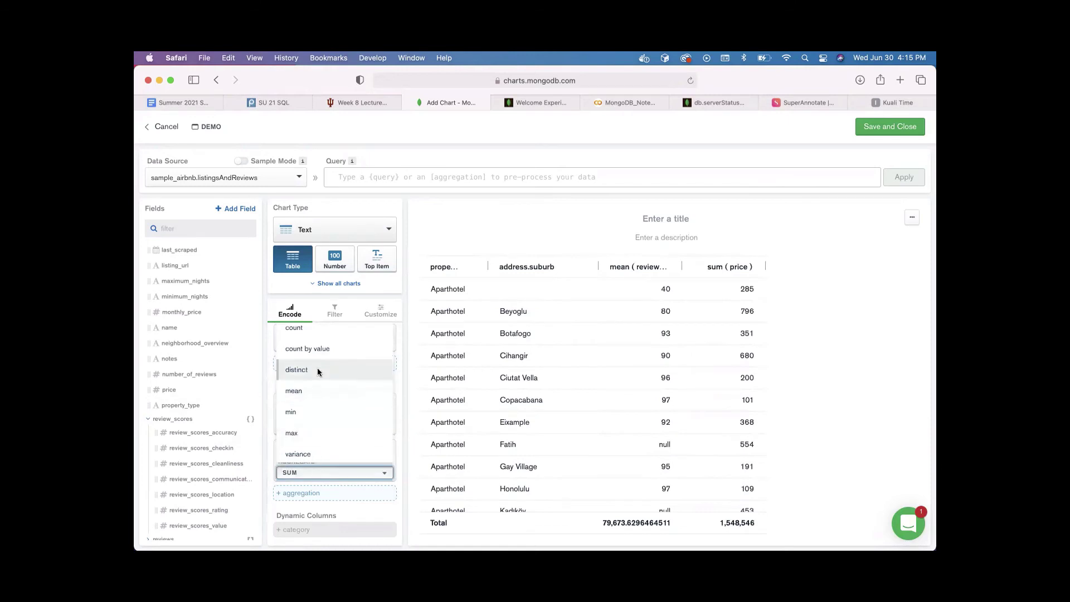
pyautogui.click(306, 393)
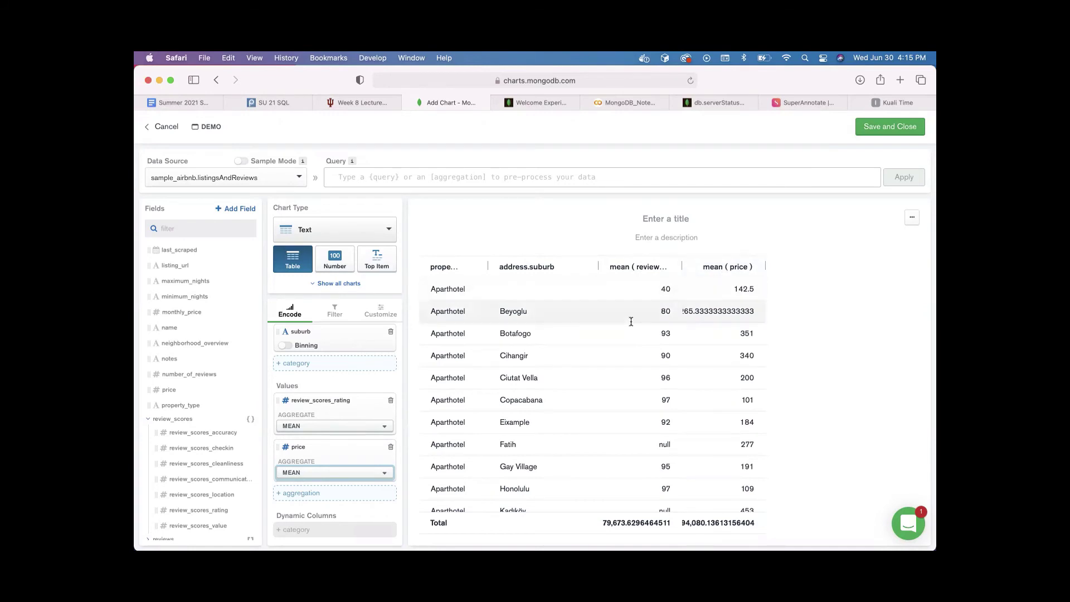
pyautogui.scroll(-1, 638, 418)
pyautogui.scroll(-1, 638, 418)
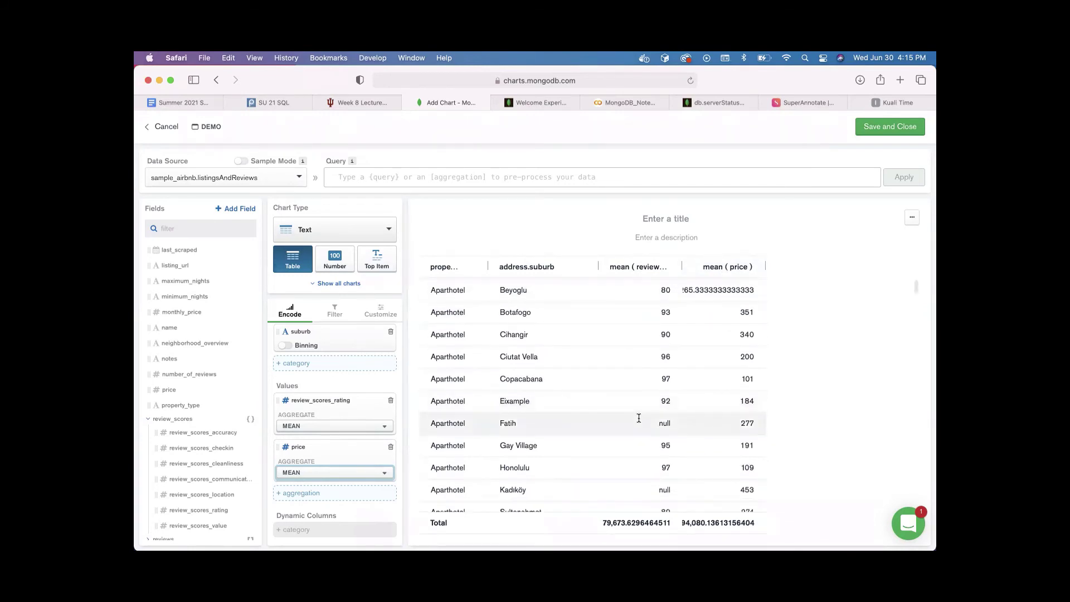
pyautogui.moveTo(657, 424); pyautogui.dragTo(675, 424)
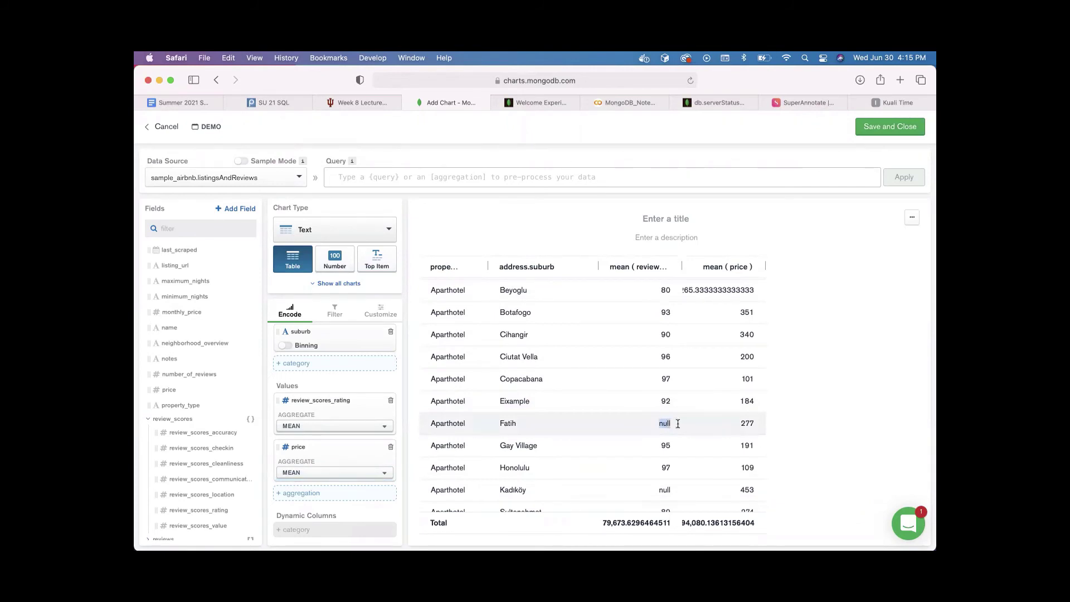
pyautogui.scroll(-3, 677, 424)
pyautogui.click(819, 384)
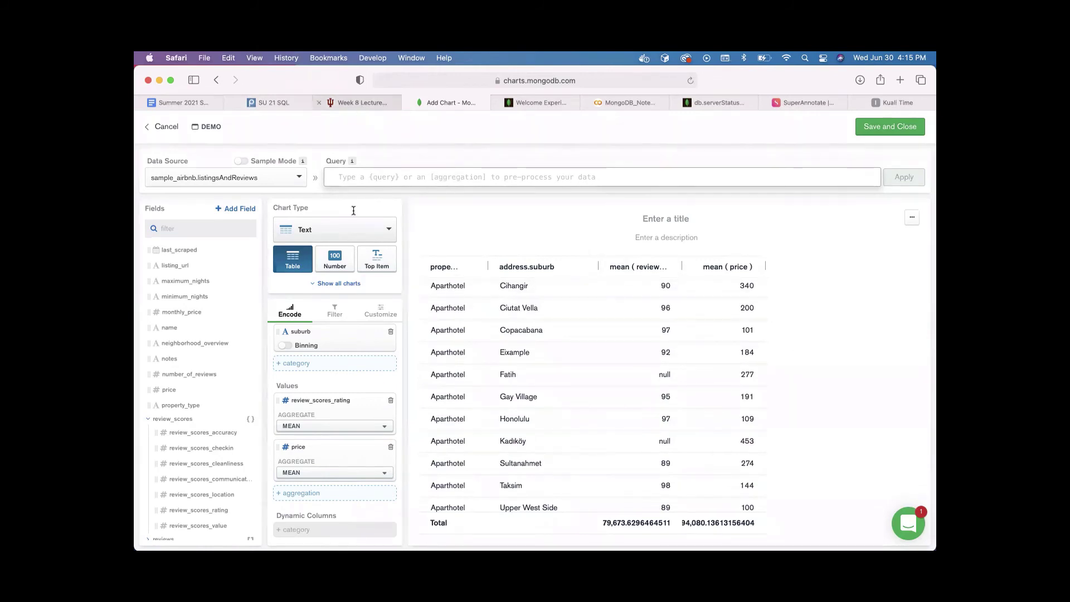
# Copy the Text Chart query from Part 3, Creating Charts, on the Week 8 Lecture page
pyautogui.click(362, 103)
pyautogui.scroll(-20, 466, 390)
pyautogui.scroll(-8, 374, 317)
pyautogui.scroll(20, 388, 372)
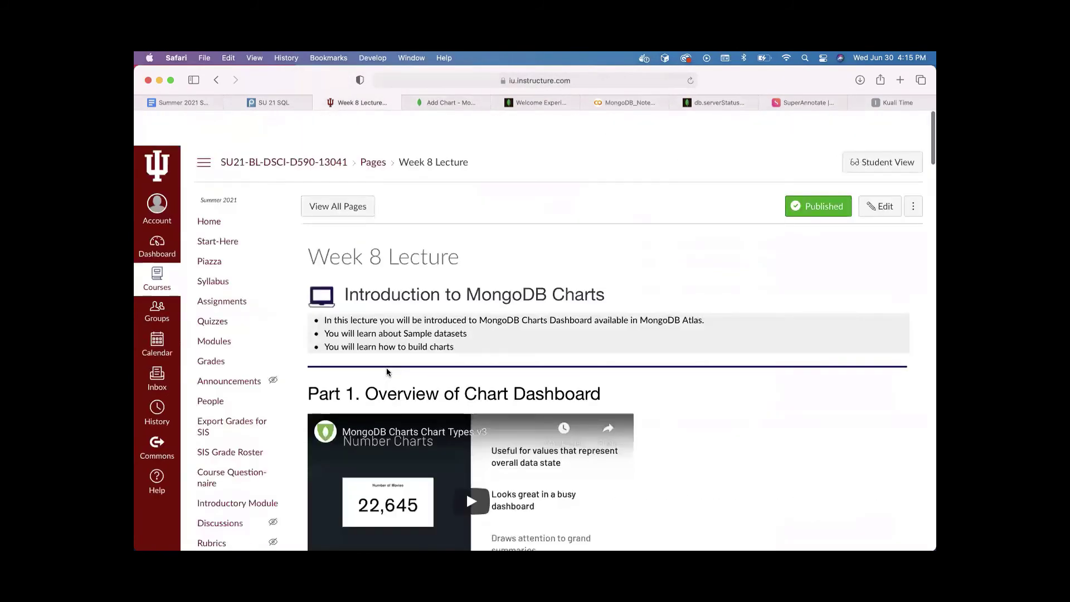
pyautogui.scroll(-2, 463, 268)
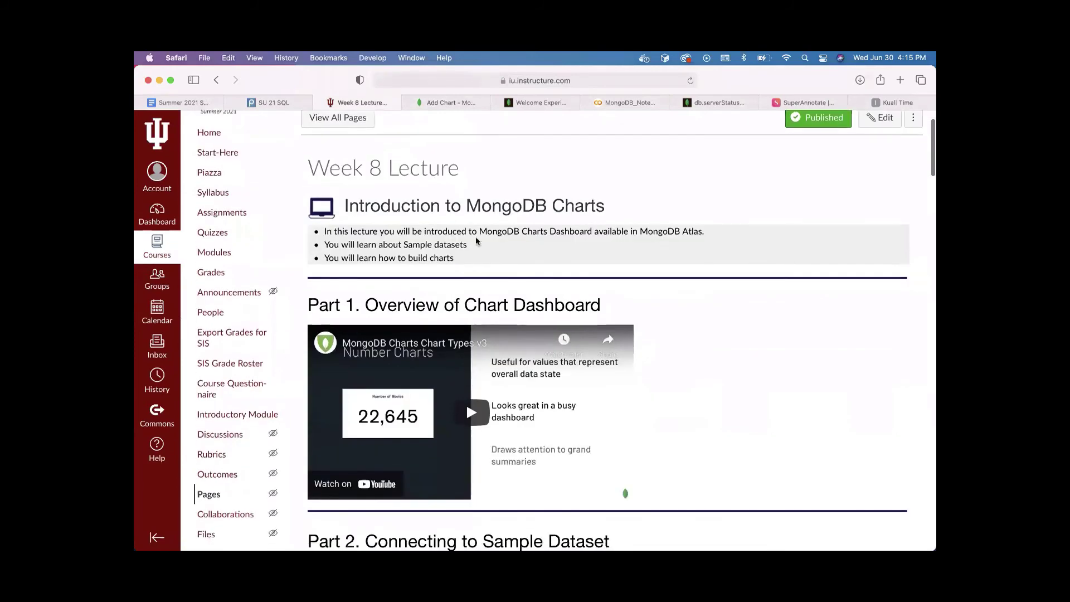
pyautogui.scroll(-4, 701, 283)
pyautogui.scroll(-4, 701, 288)
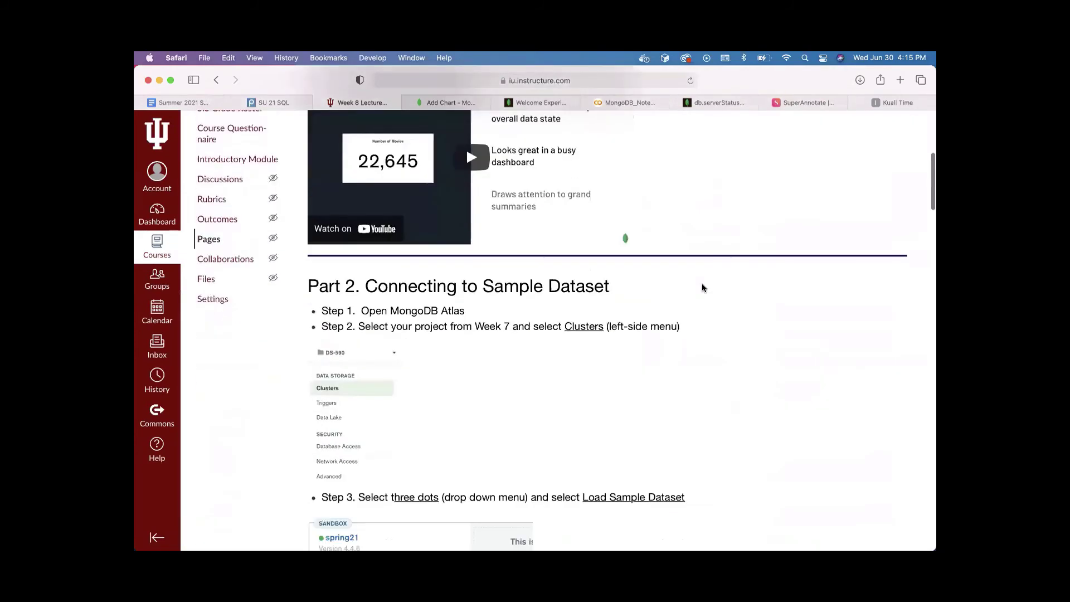
pyautogui.scroll(-6, 701, 287)
pyautogui.scroll(-20, 452, 221)
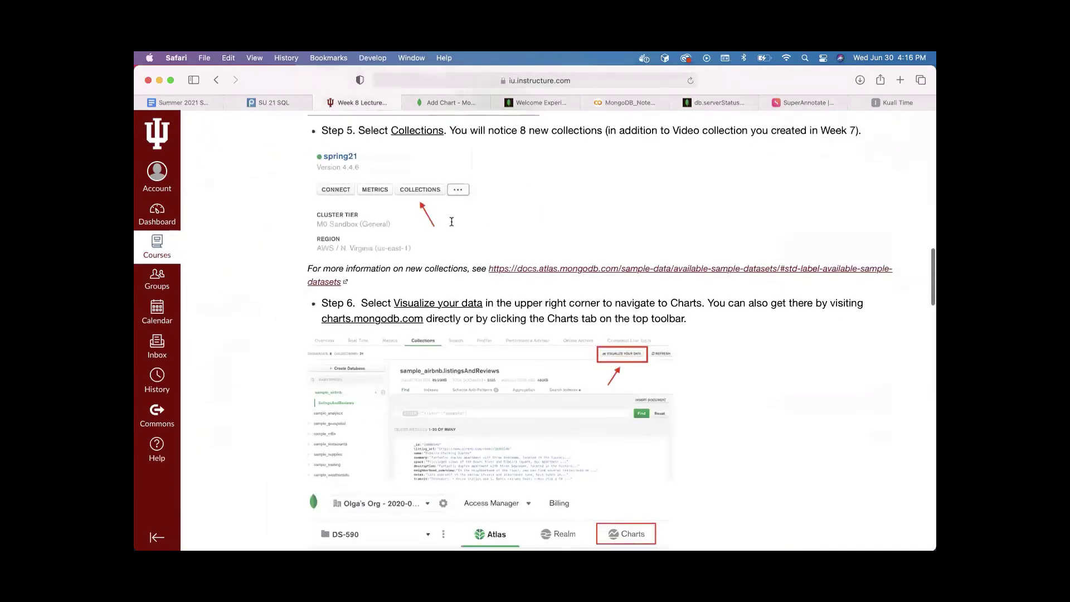
pyautogui.scroll(-20, 452, 225)
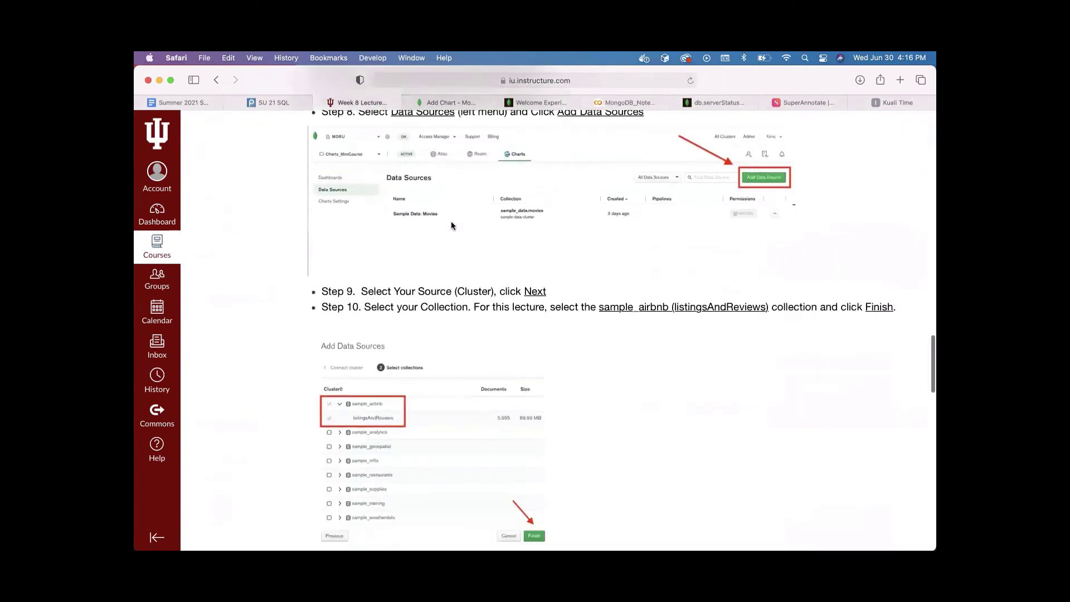
pyautogui.scroll(-5, 451, 221)
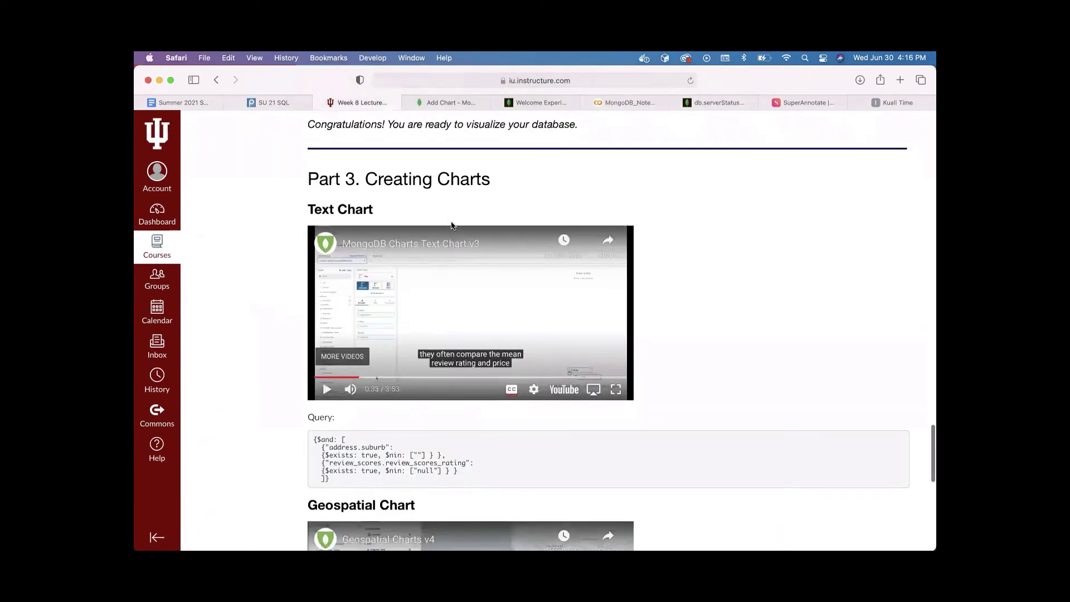
pyautogui.scroll(-5, 409, 406)
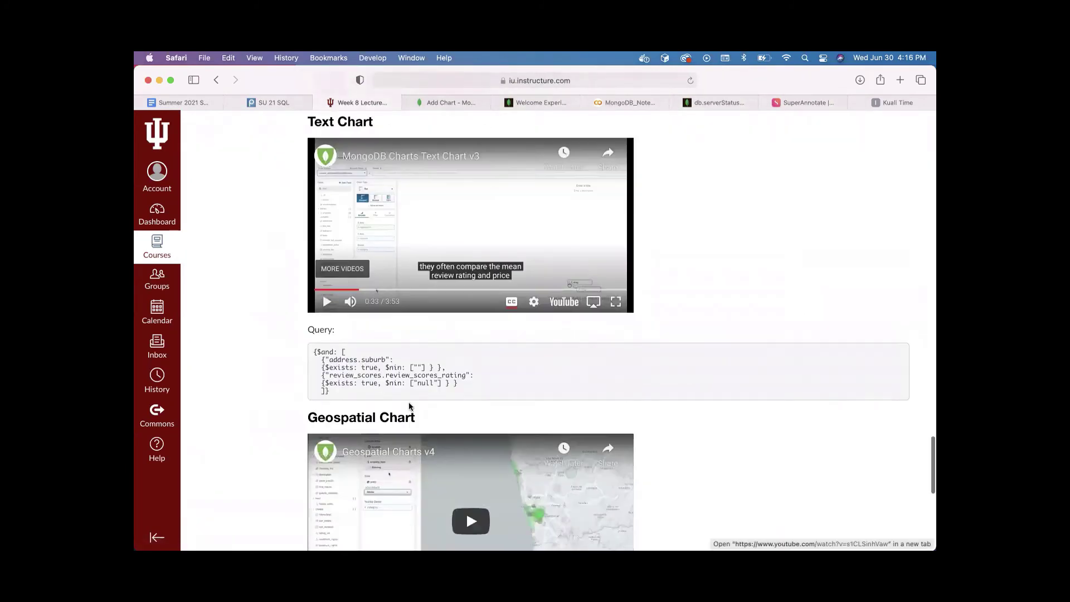
pyautogui.moveTo(314, 322); pyautogui.dragTo(337, 364)
pyautogui.press('super+c')
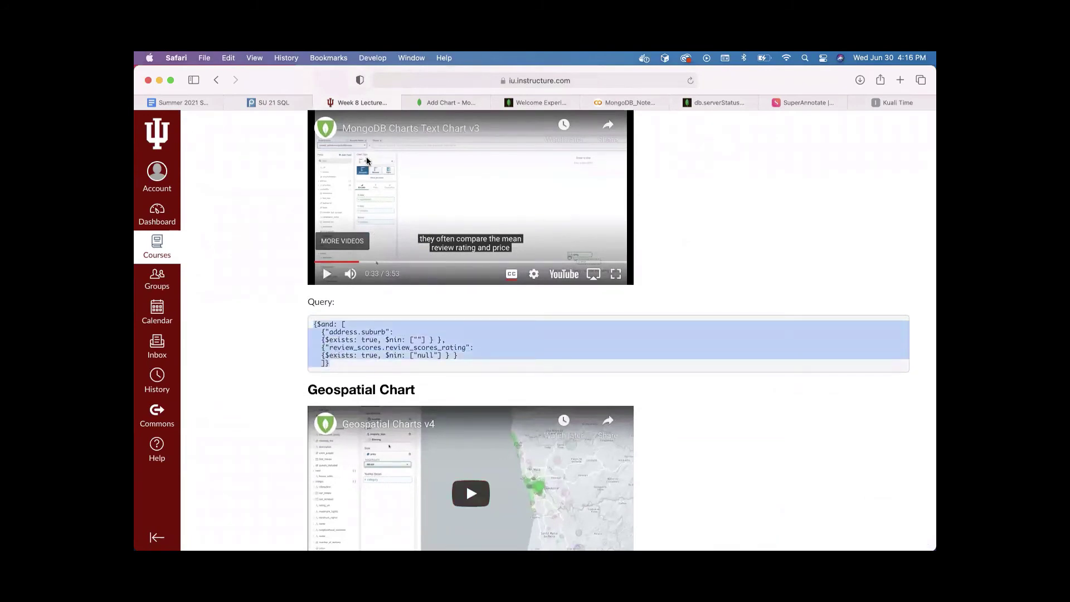
# Apply the copied query to the chart, excluding empty address.suburb and "null" review_scores_rating values, and review the filtered table
pyautogui.click(440, 102)
pyautogui.click(419, 174)
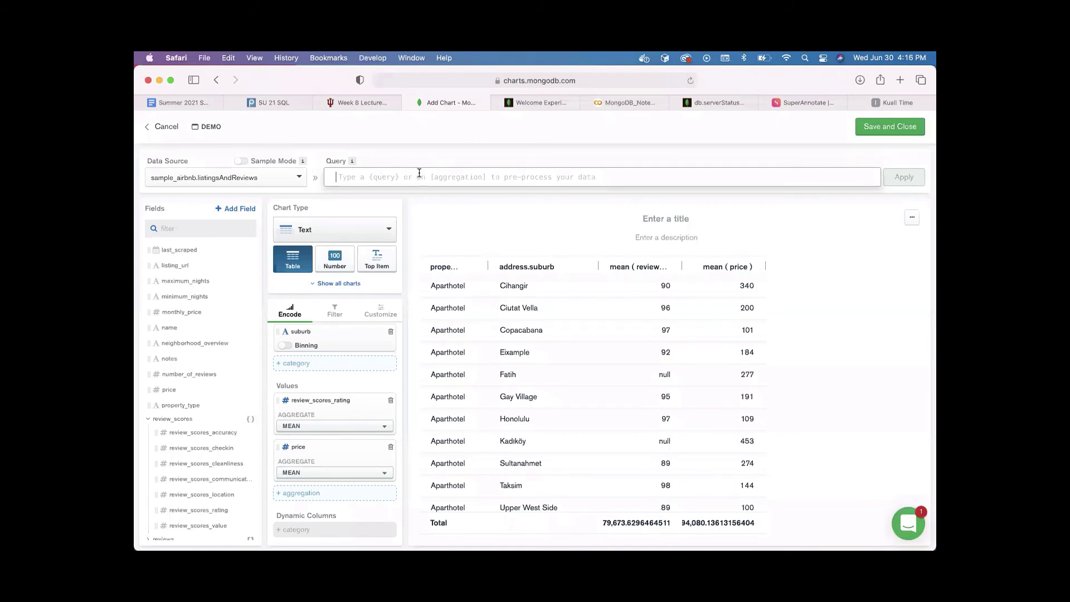
pyautogui.press('super+v')
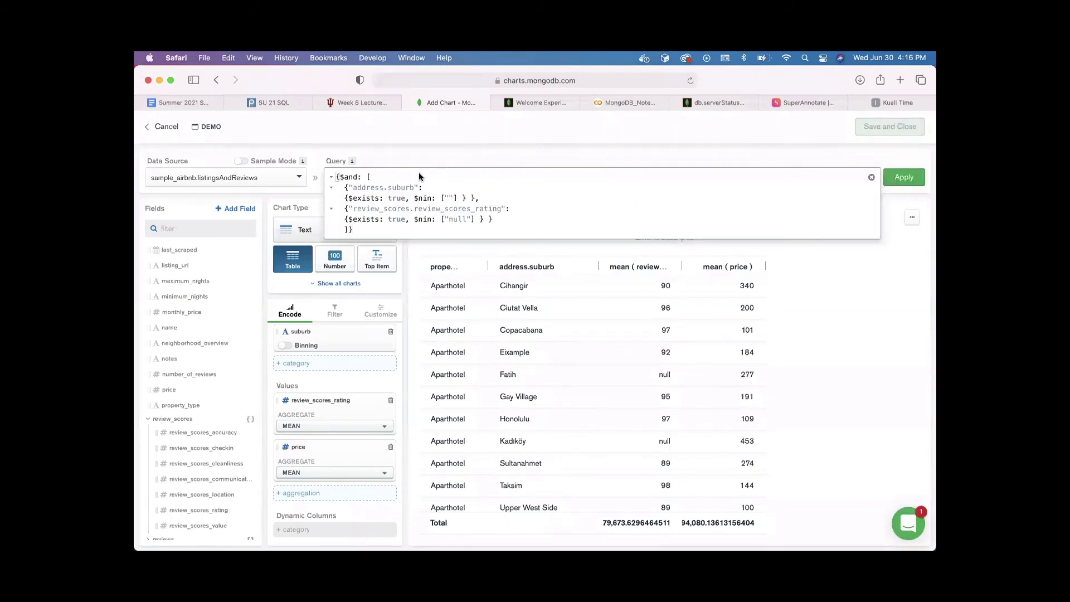
pyautogui.click(910, 184)
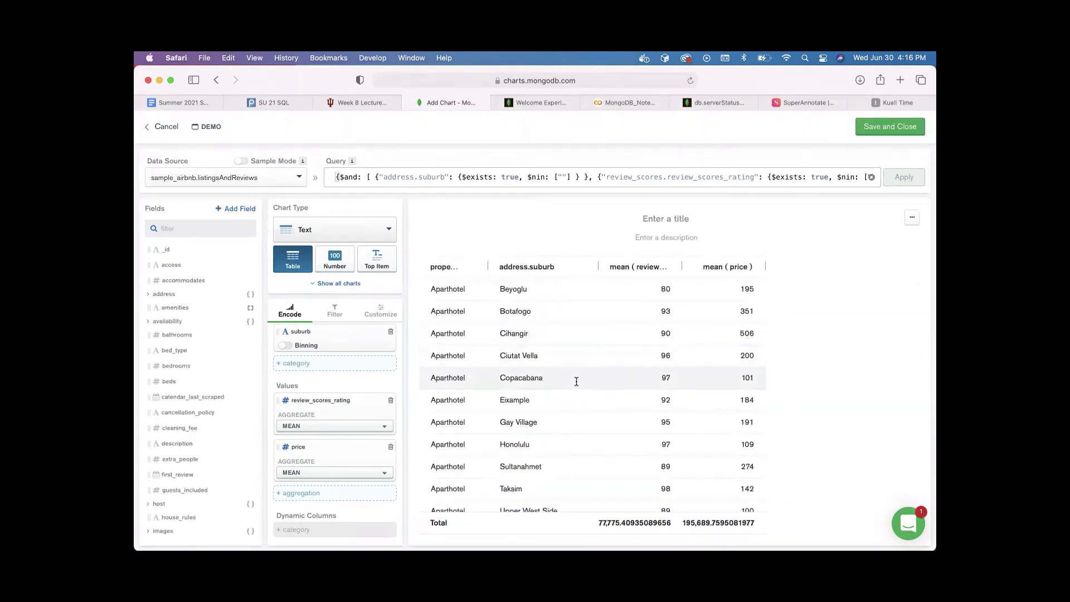
pyautogui.scroll(-10, 700, 377)
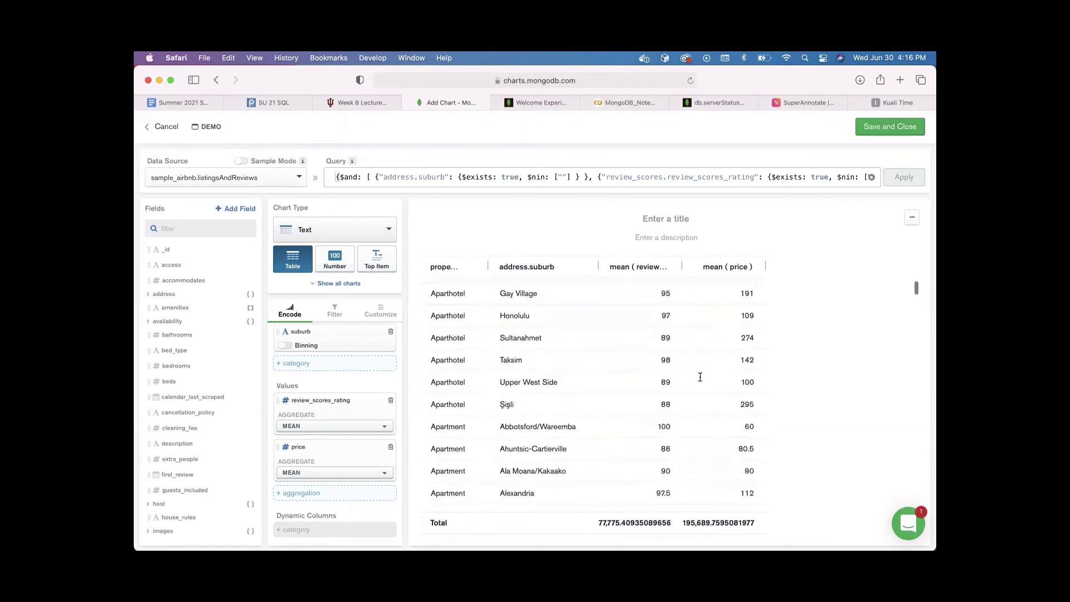
pyautogui.scroll(-10, 700, 377)
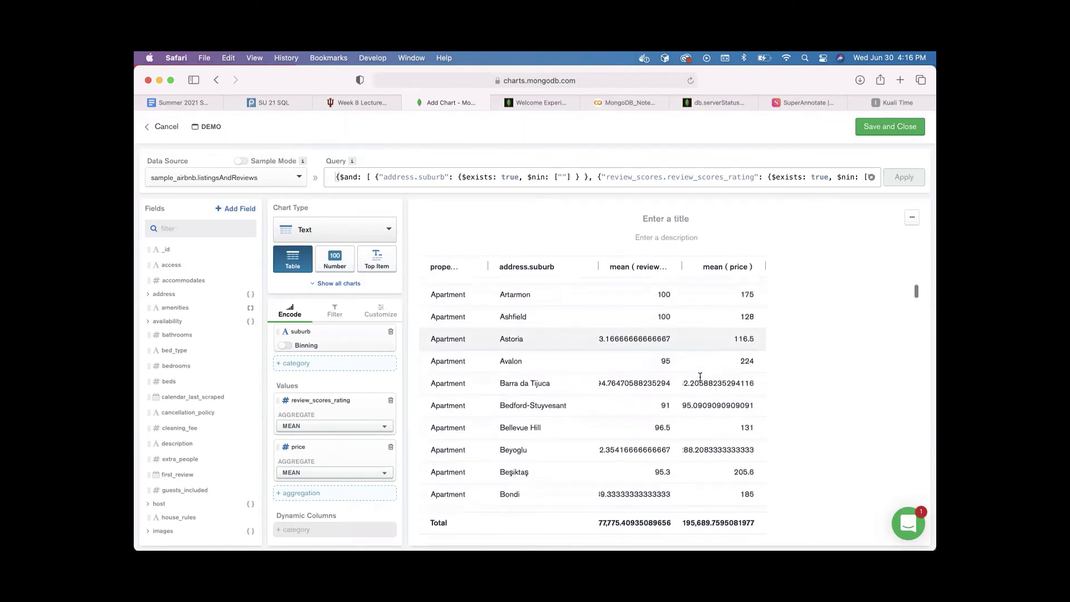
pyautogui.scroll(-1, 700, 377)
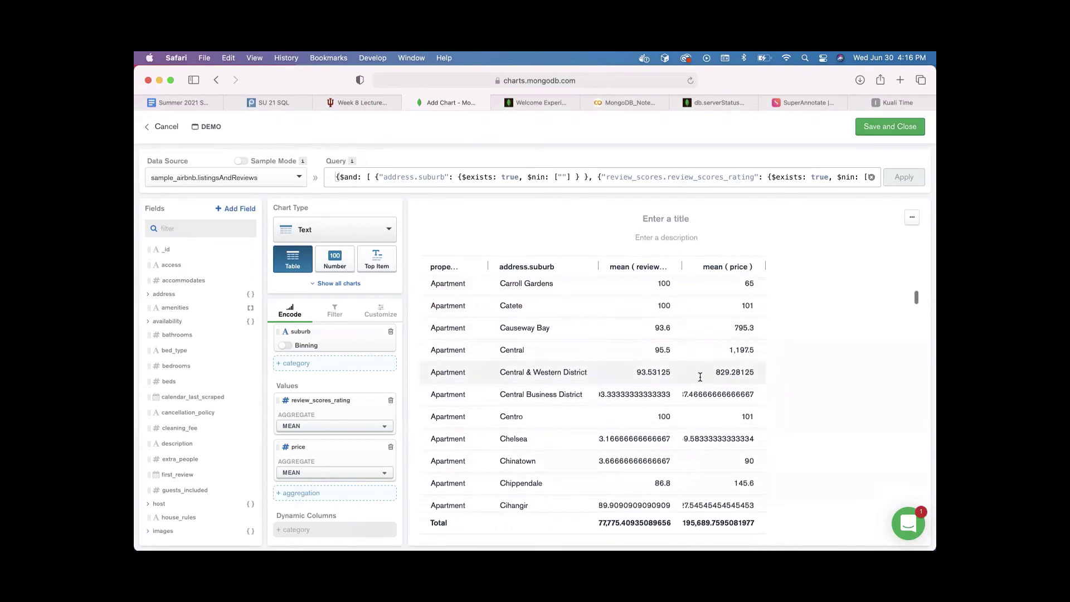
pyautogui.scroll(20, 700, 377)
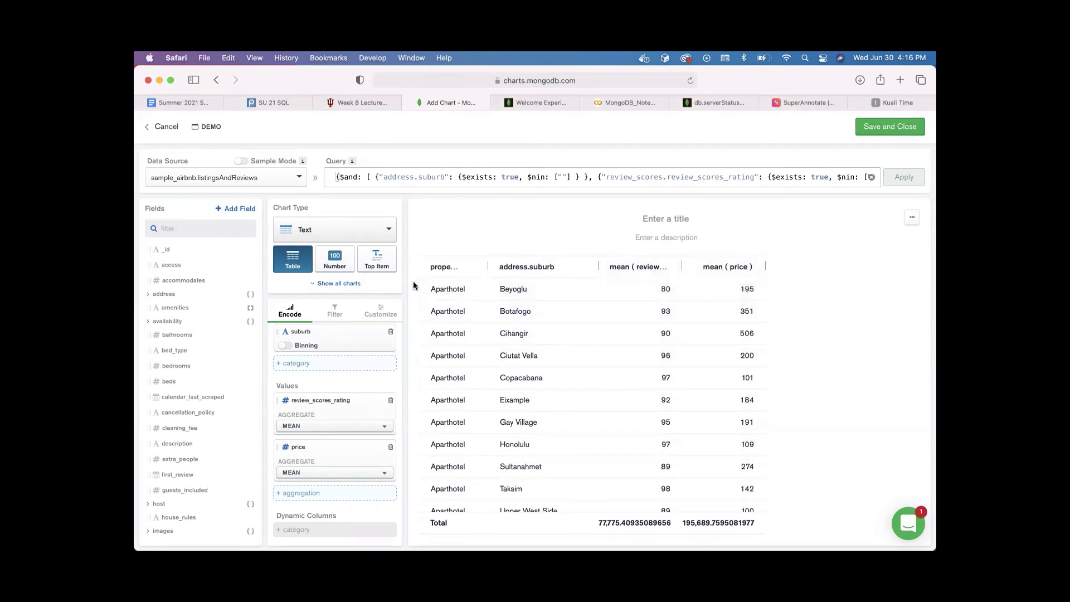
# Override the property_type field's label with "Type of property"
pyautogui.scroll(3, 340, 350)
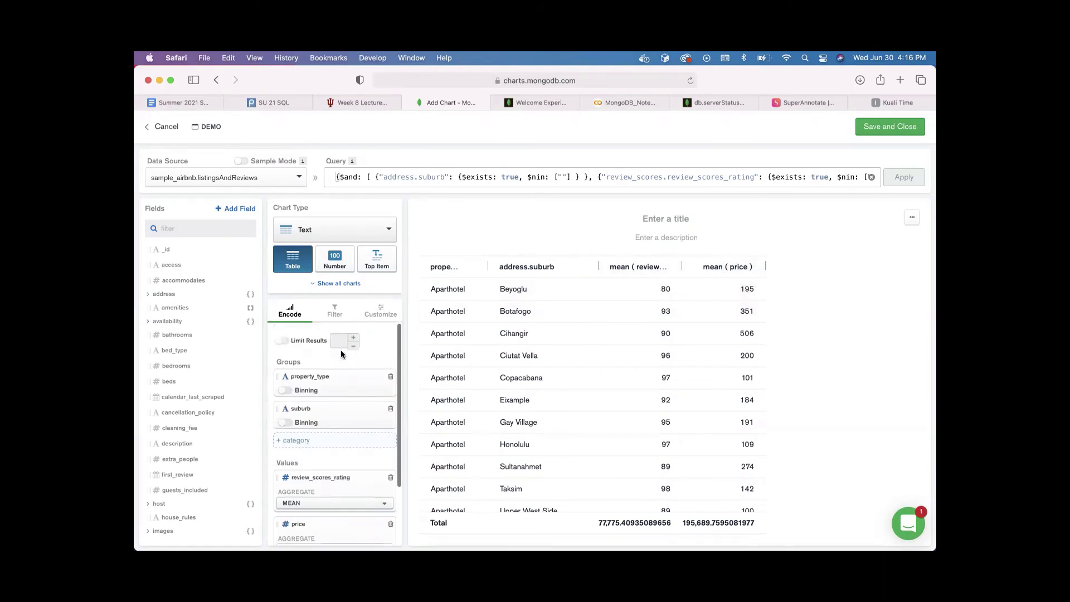
pyautogui.click(383, 310)
pyautogui.click(302, 390)
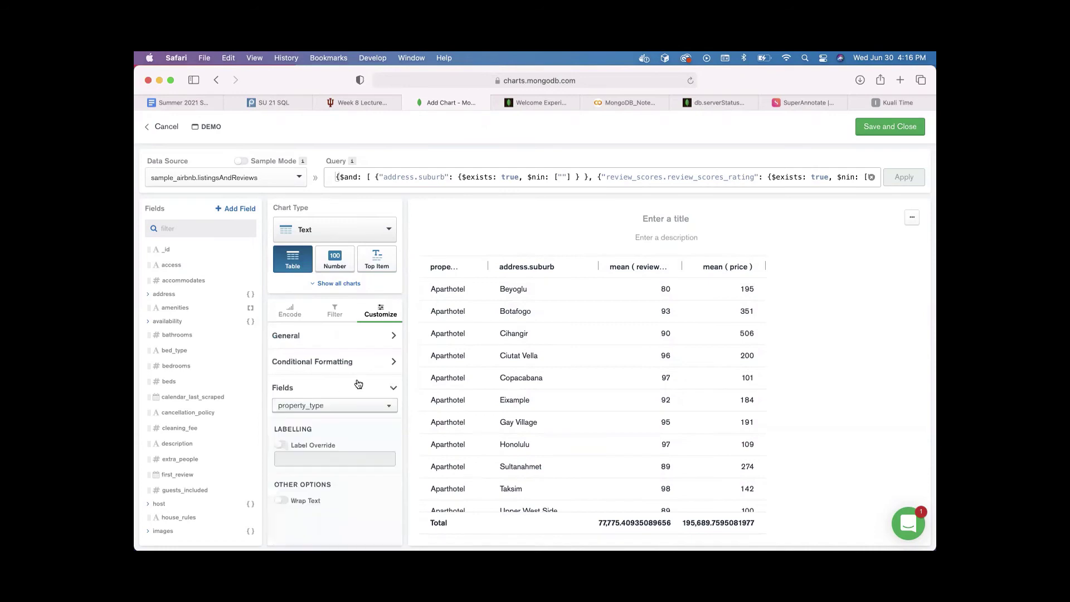
pyautogui.click(327, 406)
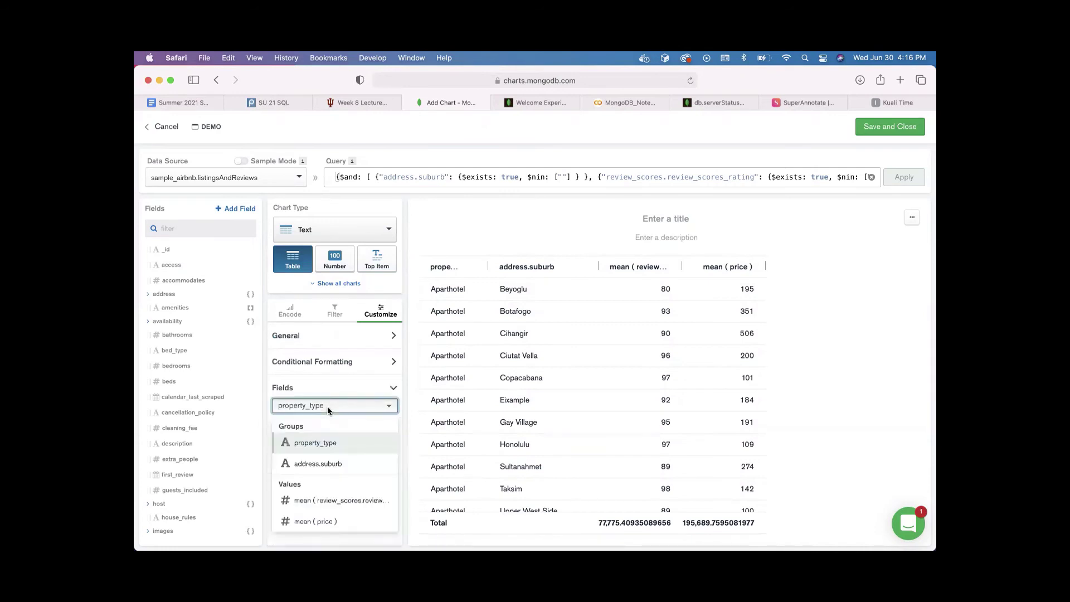
pyautogui.click(320, 442)
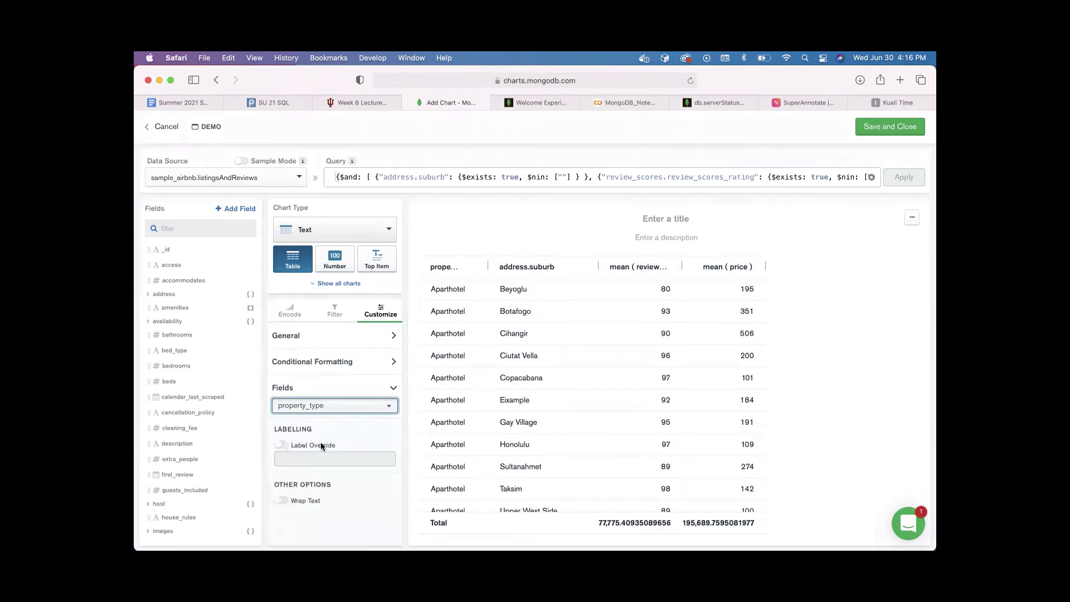
pyautogui.click(284, 445)
pyautogui.click(302, 459)
pyautogui.doubleClick(302, 459)
pyautogui.write('Ty')
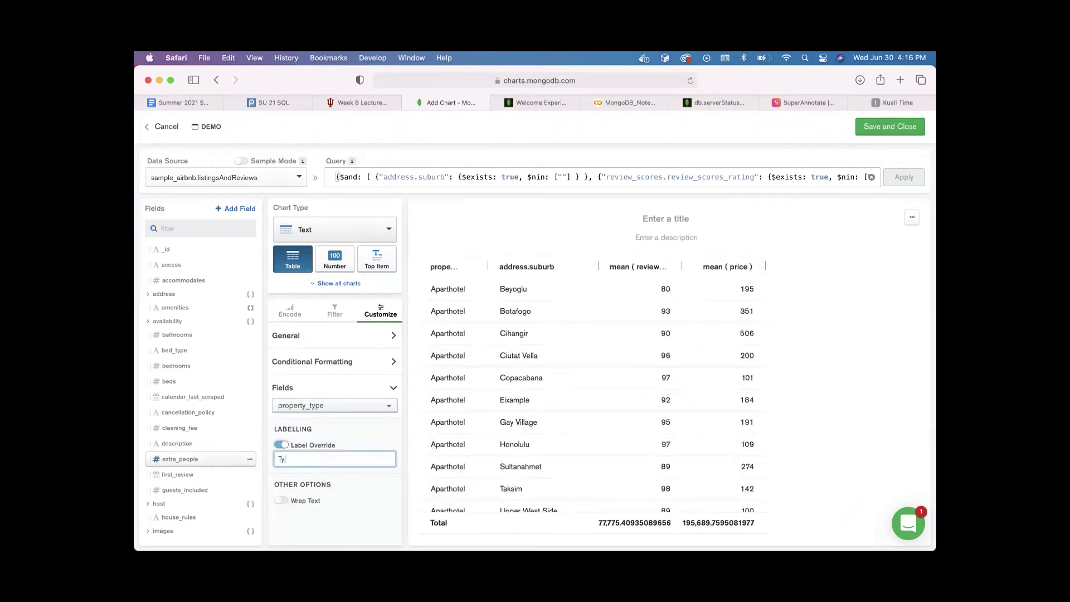
pyautogui.write('pe of pro')
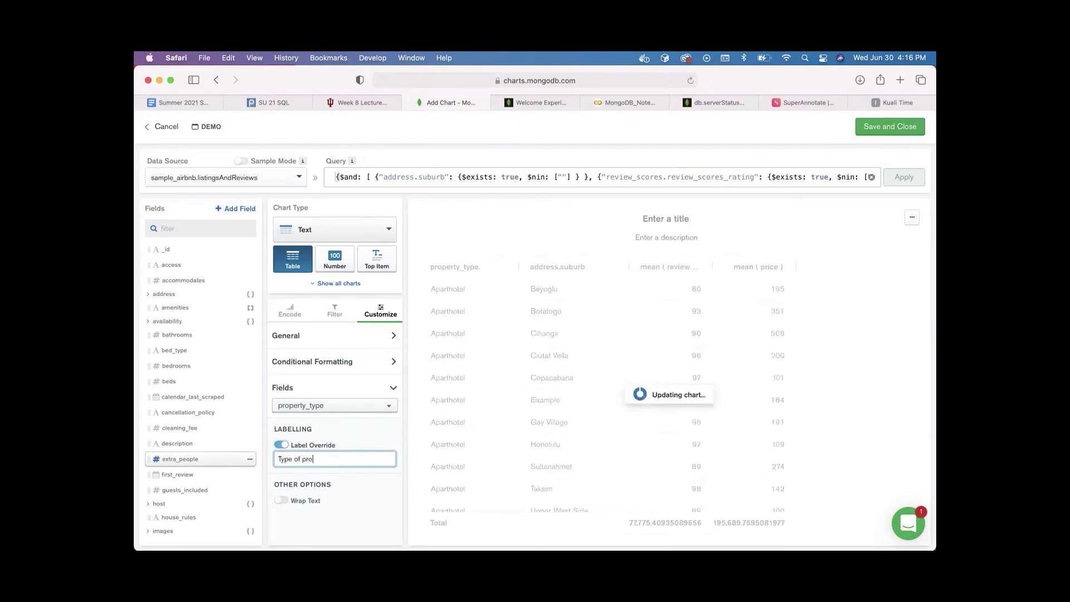
pyautogui.write('perty')
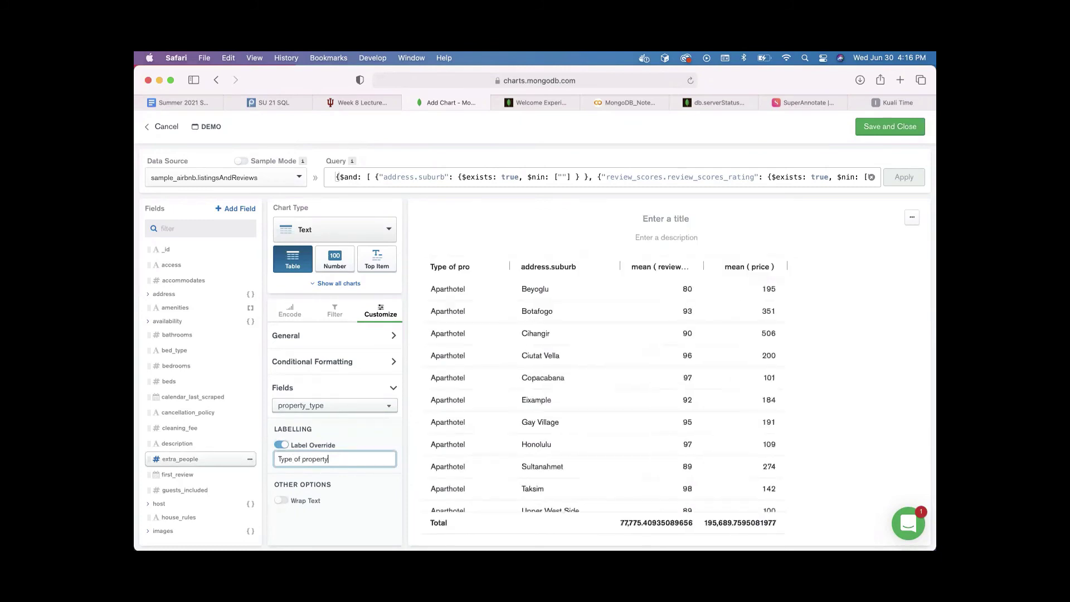
pyautogui.click(381, 388)
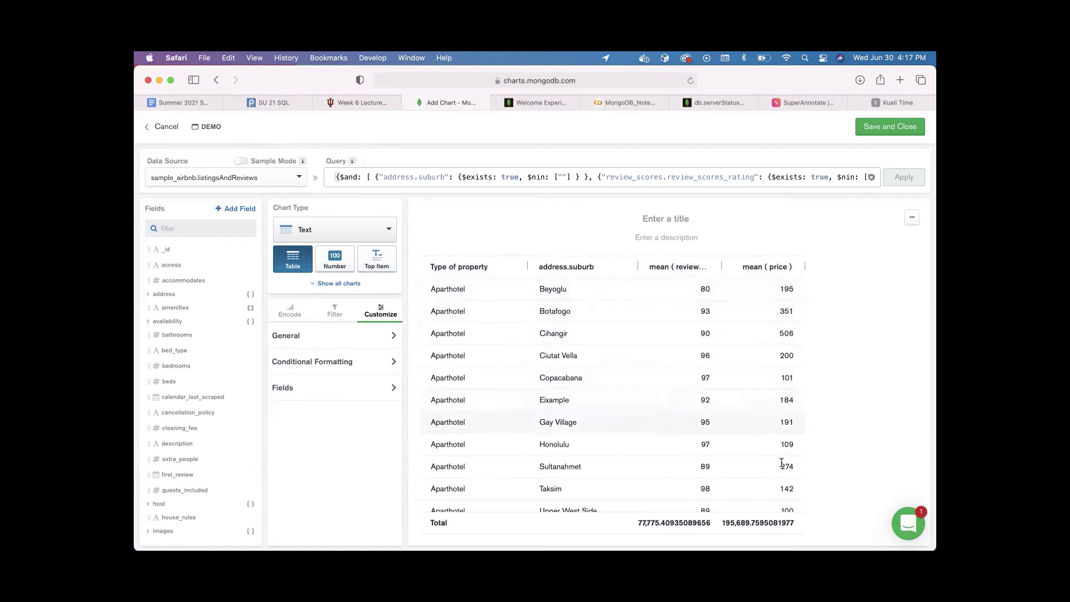
# Set the number formatting of the mean ( price ) field to Dollars
pyautogui.scroll(-4, 778, 375)
pyautogui.scroll(4, 776, 375)
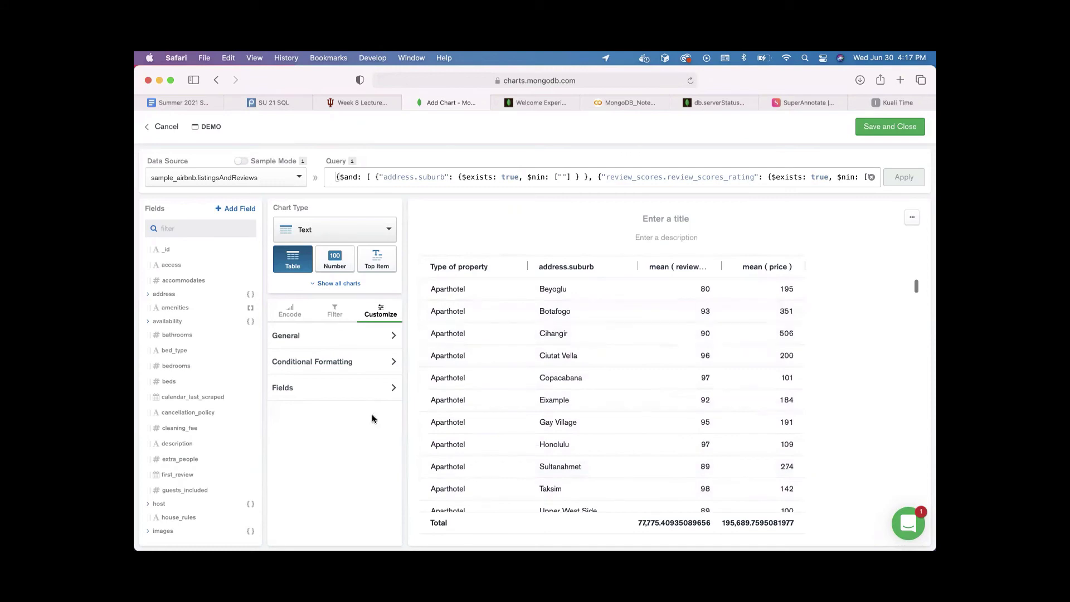
pyautogui.click(349, 394)
pyautogui.click(349, 393)
pyautogui.click(349, 393)
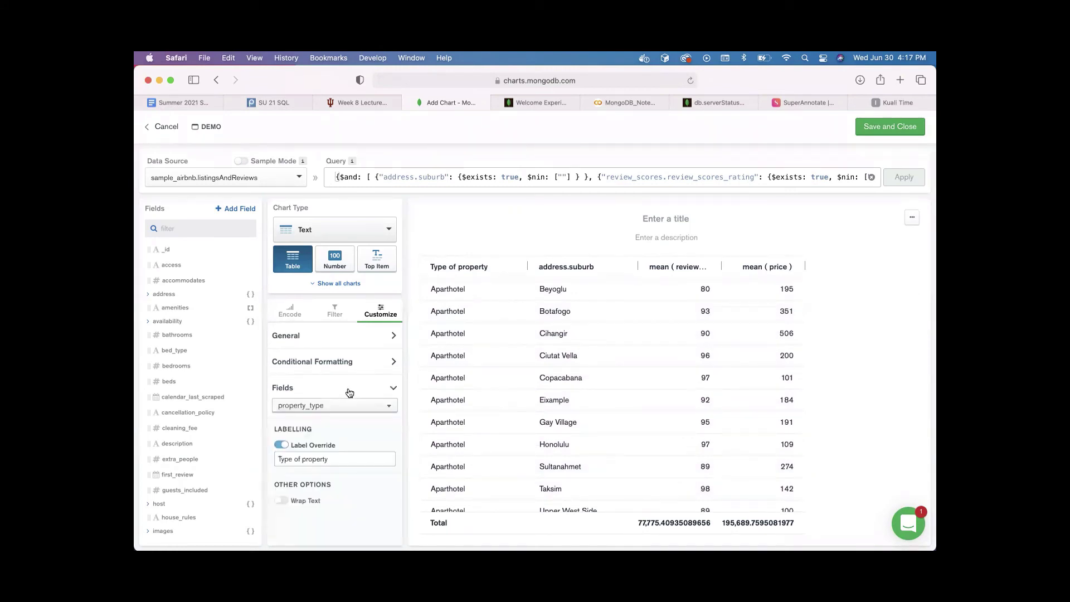
pyautogui.click(323, 410)
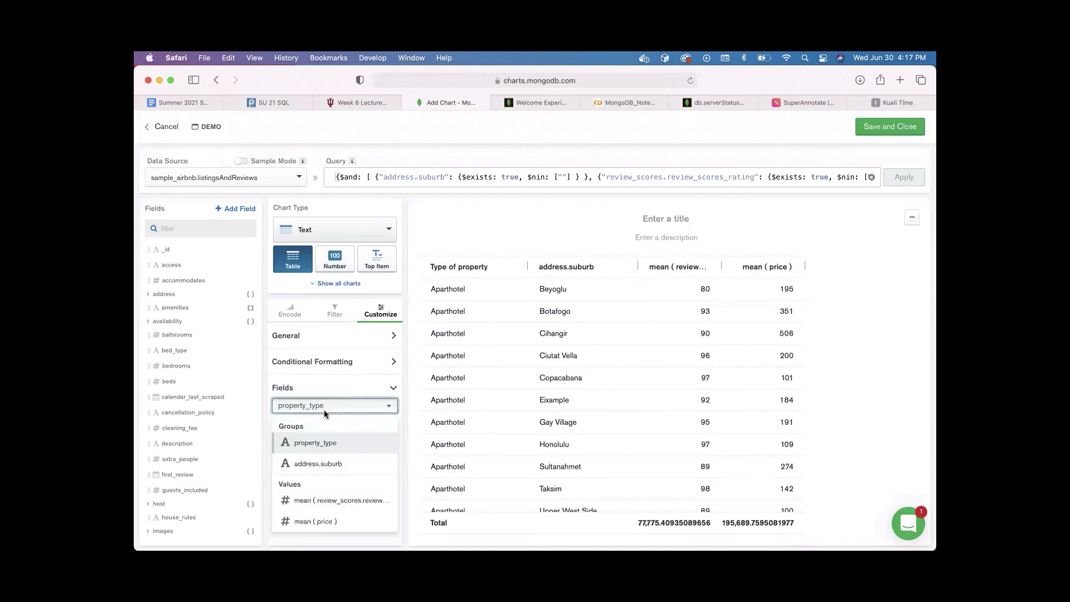
pyautogui.click(326, 521)
pyautogui.scroll(-5, 333, 496)
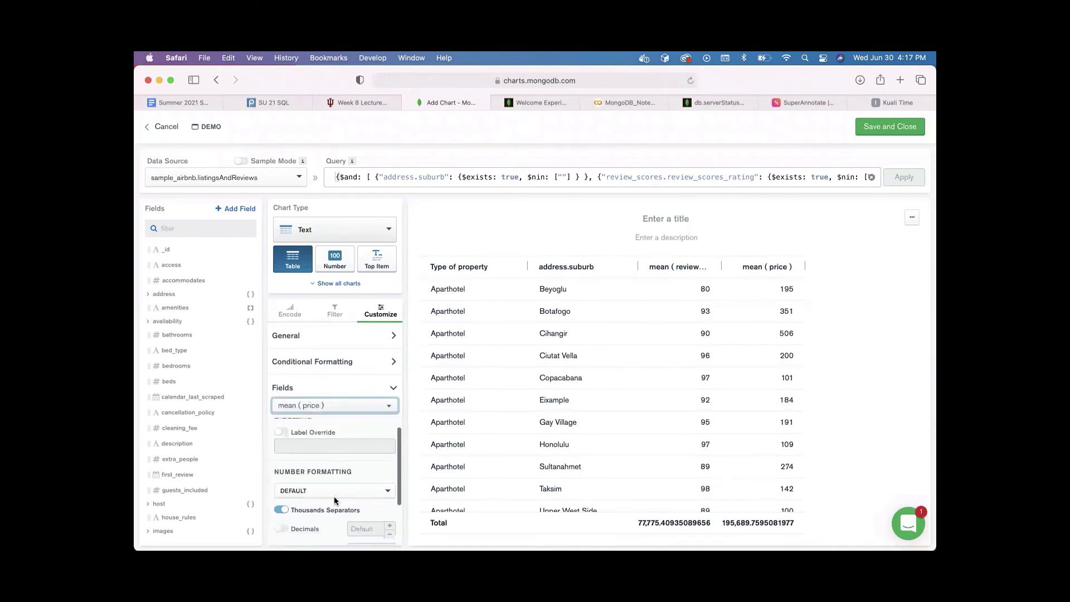
pyautogui.scroll(1, 335, 440)
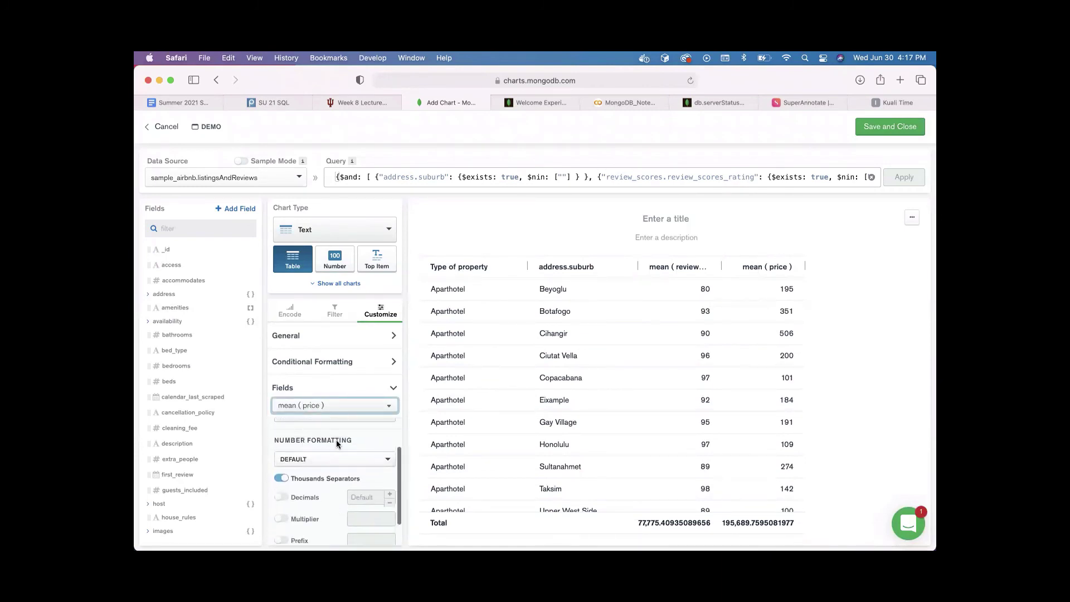
pyautogui.scroll(-1, 336, 439)
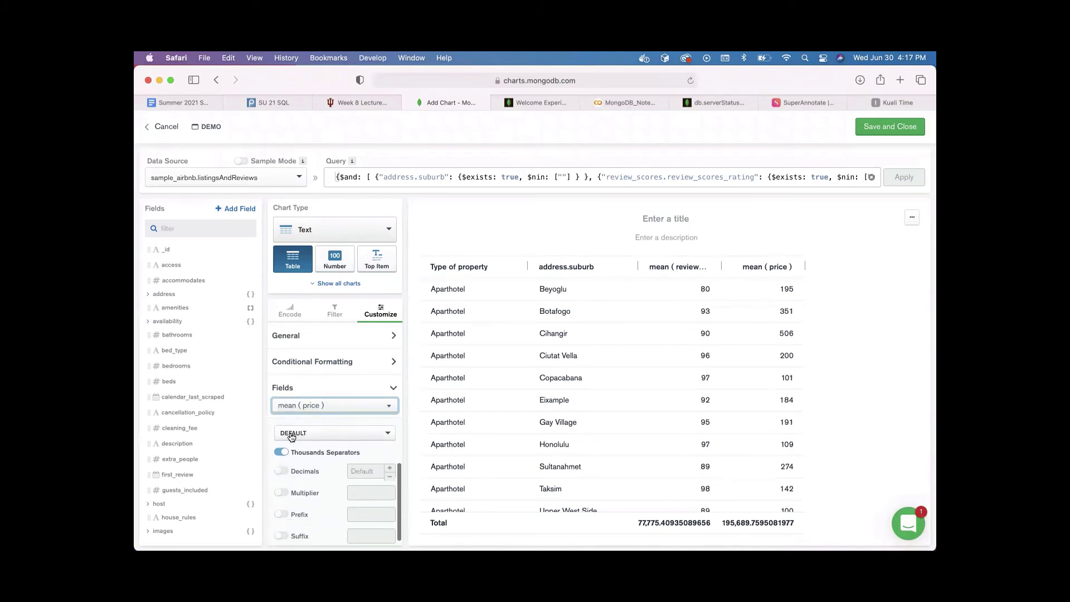
pyautogui.scroll(-1, 309, 484)
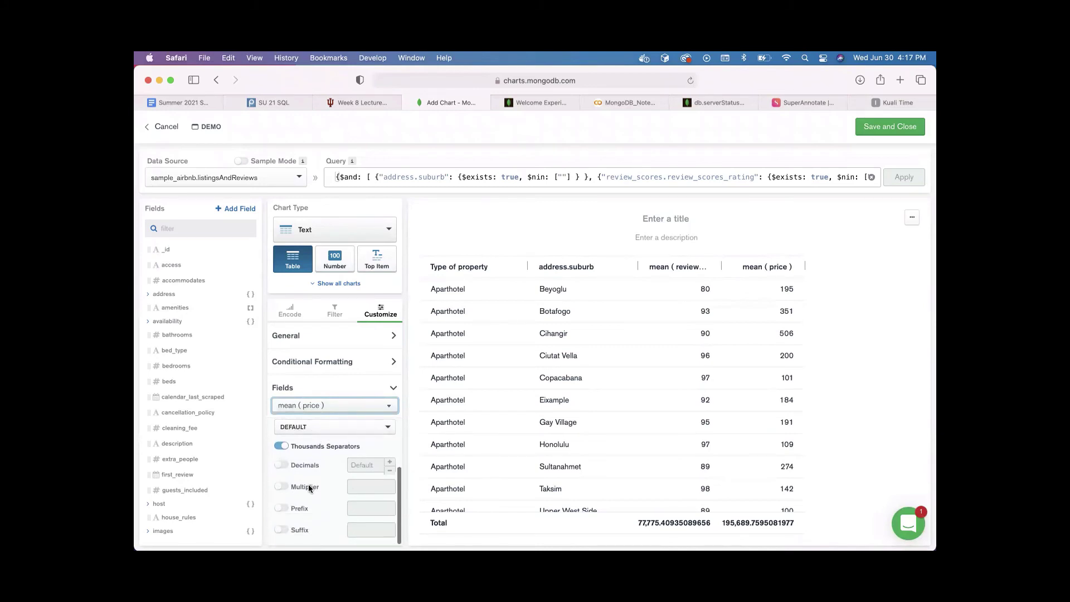
pyautogui.click(342, 428)
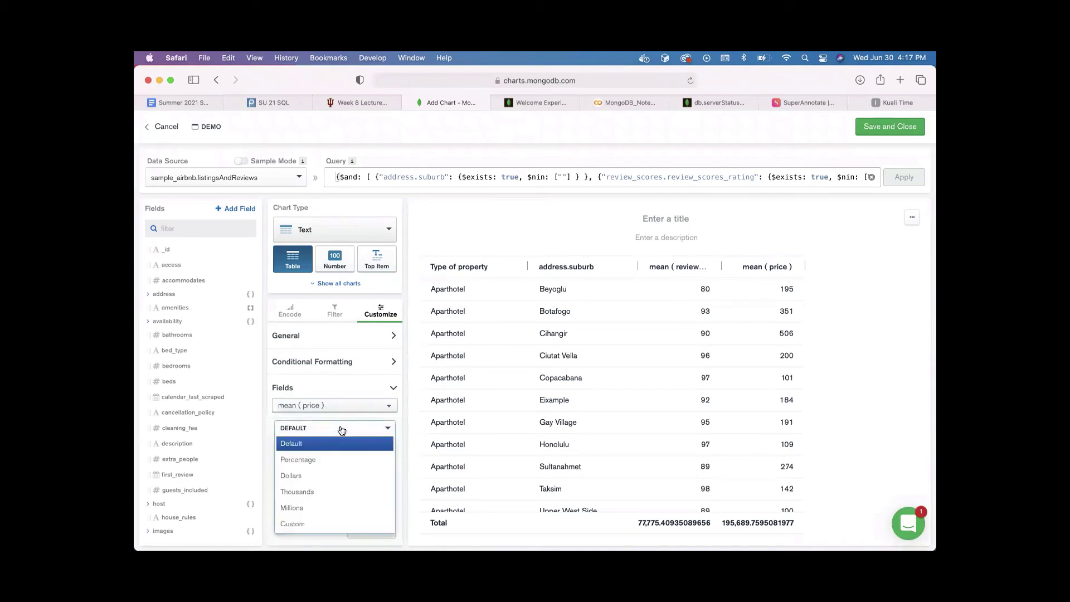
pyautogui.click(305, 475)
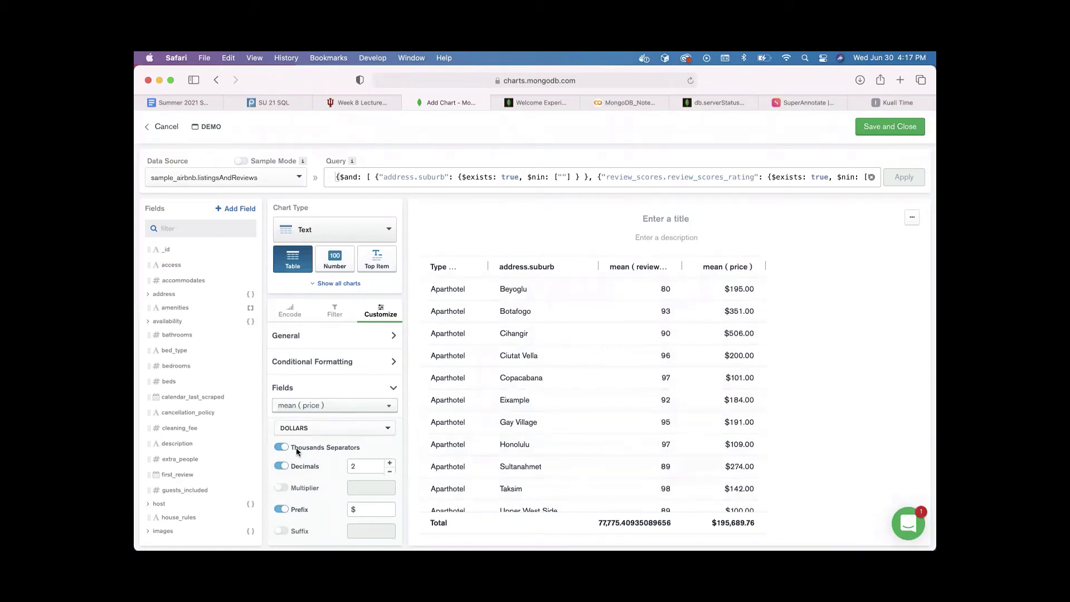
# Override the mean ( price ) field's label with "Avg price"
pyautogui.scroll(2, 317, 436)
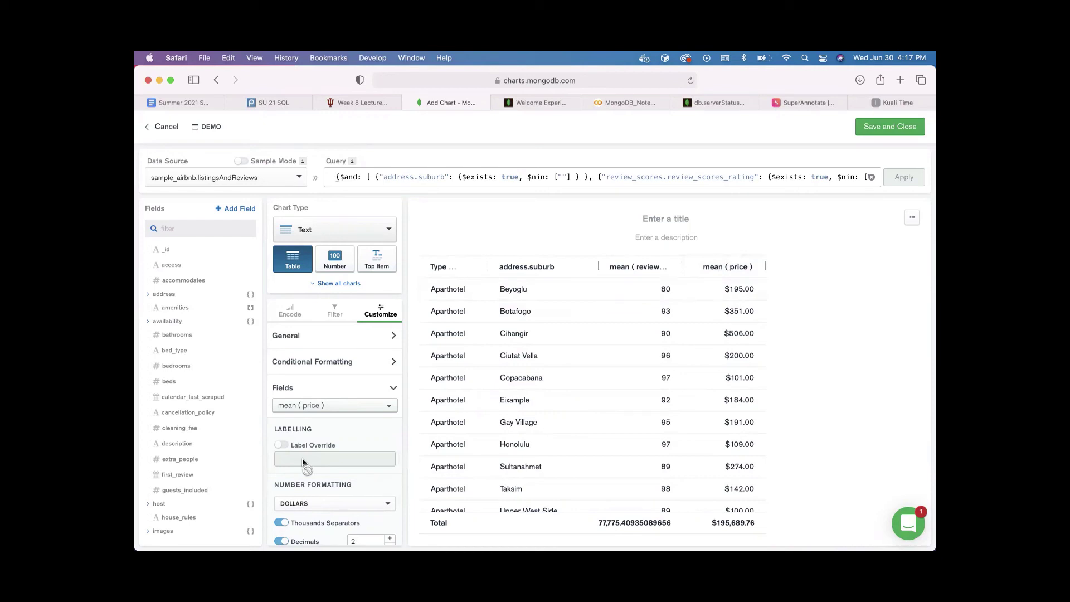
pyautogui.click(283, 445)
pyautogui.moveTo(337, 459); pyautogui.dragTo(234, 459)
pyautogui.write('Avg proi')
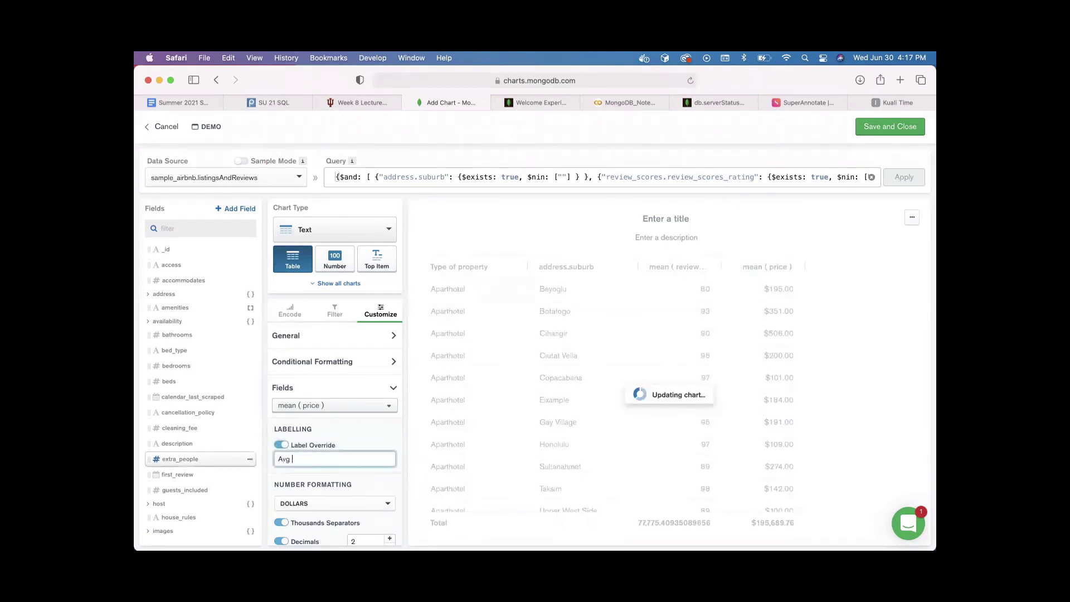
pyautogui.press('BackSpace')
pyautogui.press('BackSpace')
pyautogui.write('ice')
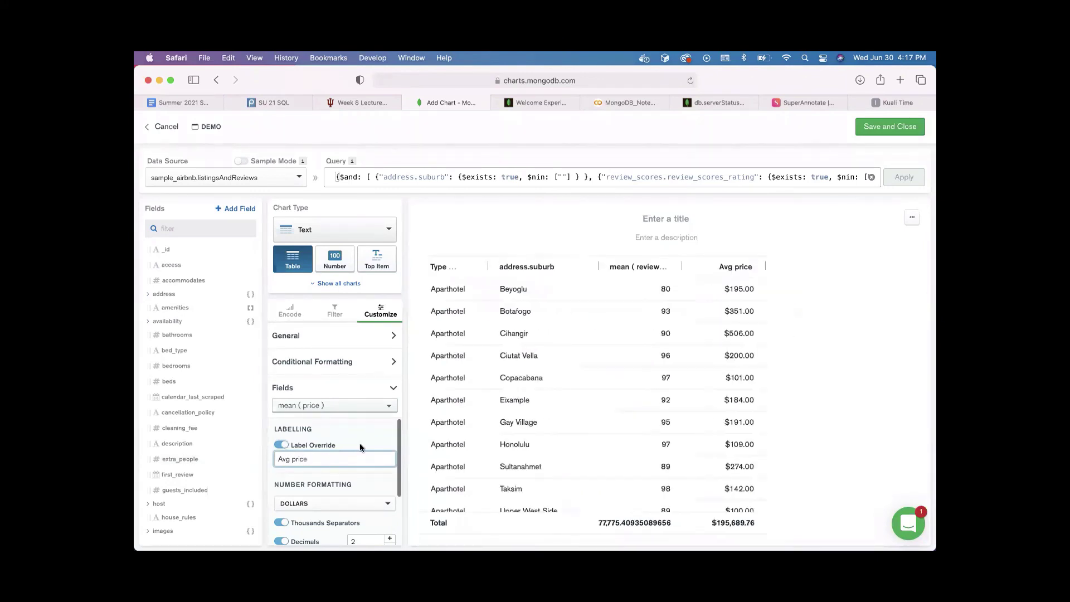
pyautogui.click(393, 390)
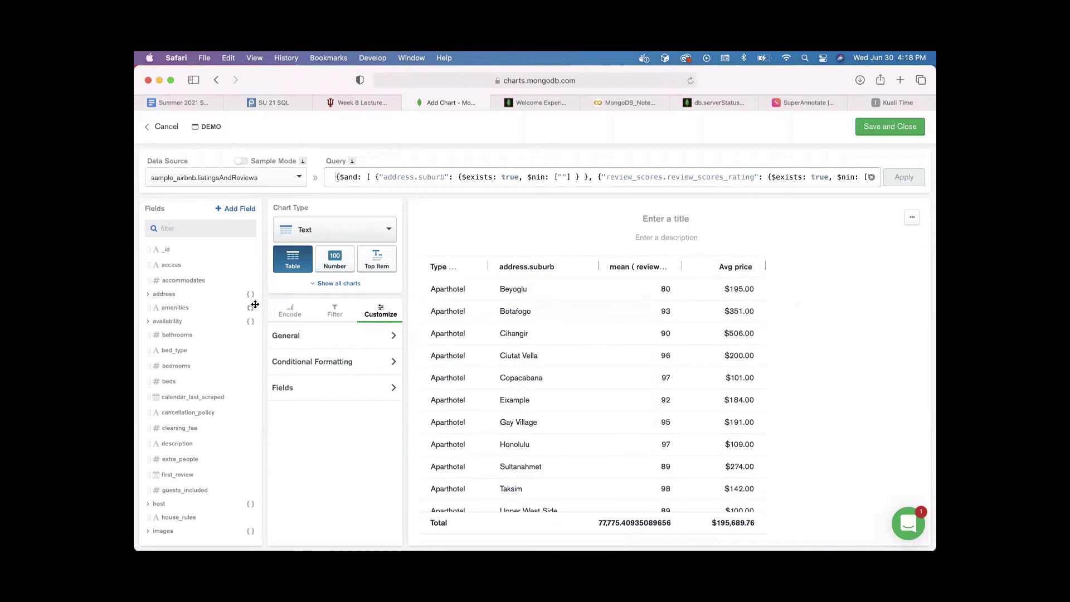
# Look over the available chart types and general chart elements, and examine the table's rows by property type and suburb
pyautogui.click(333, 232)
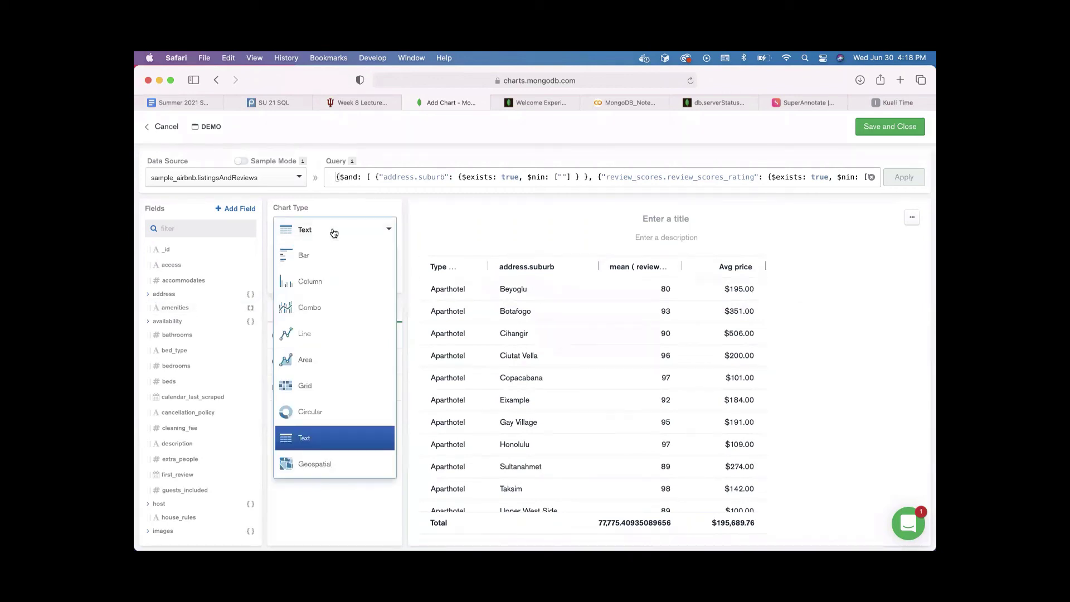
pyautogui.click(484, 215)
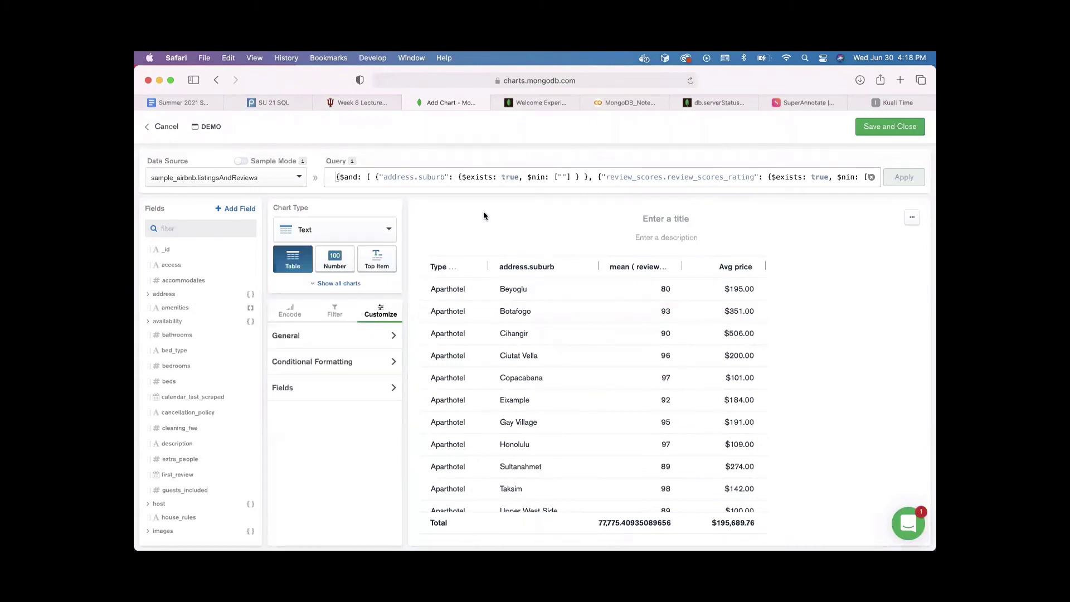
pyautogui.click(299, 337)
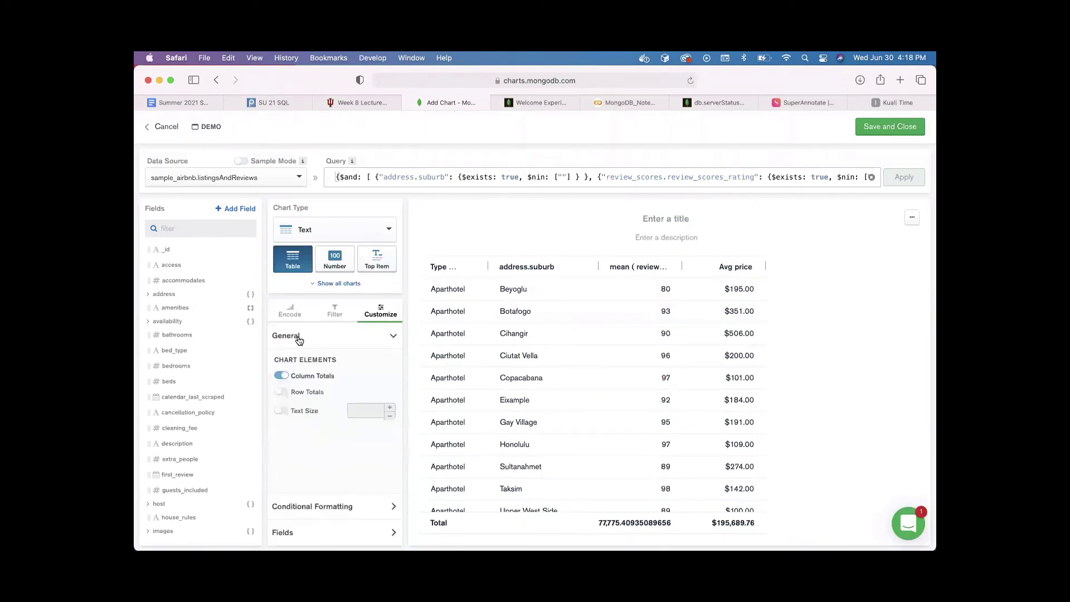
pyautogui.click(298, 337)
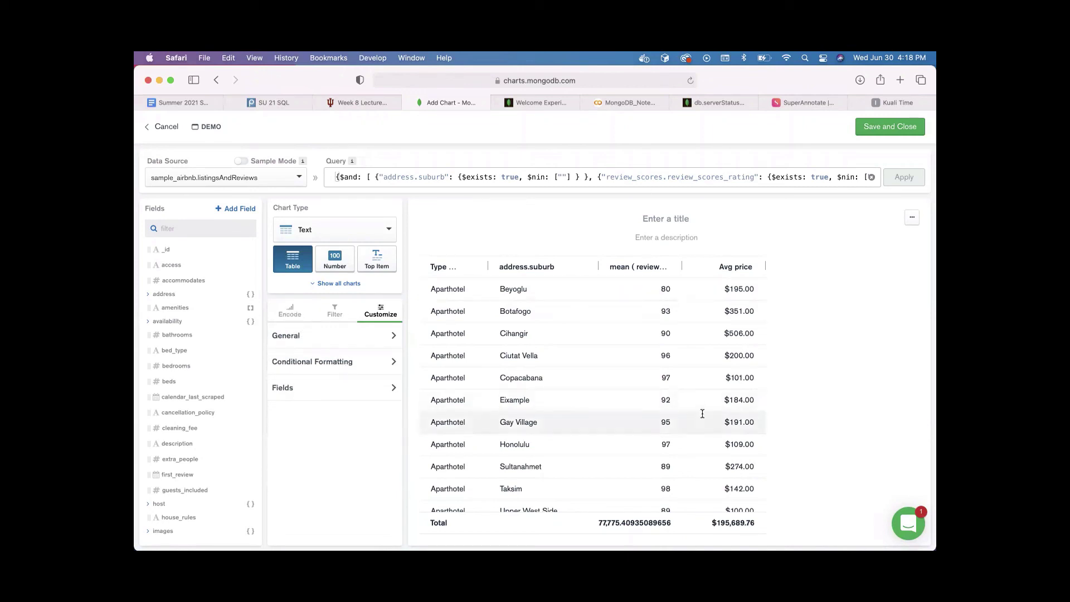
pyautogui.scroll(-10, 702, 414)
pyautogui.scroll(-10, 702, 414)
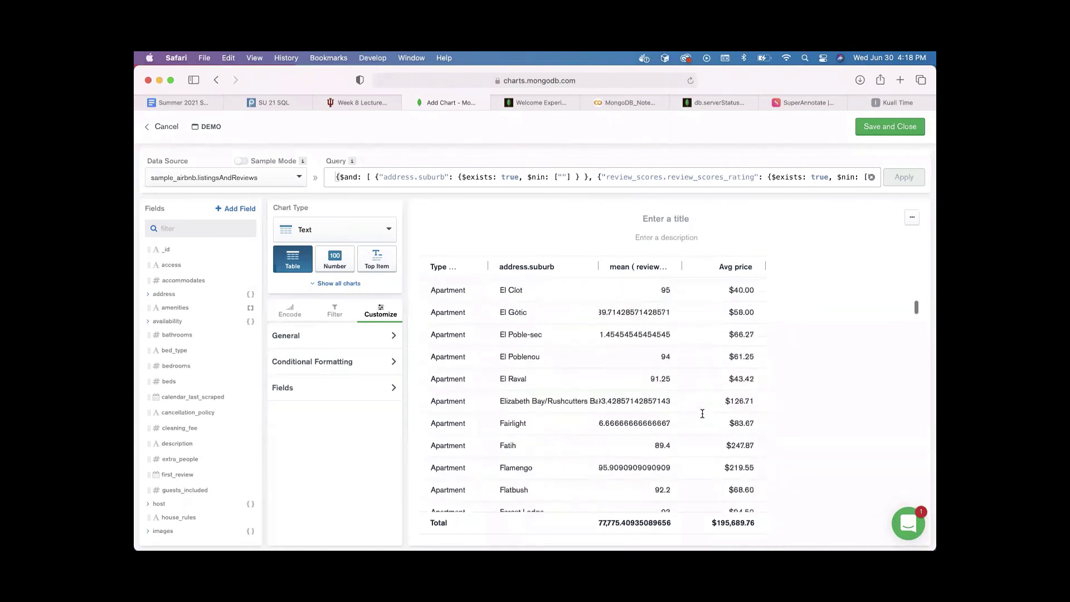
pyautogui.scroll(8, 702, 414)
pyautogui.scroll(5, 702, 414)
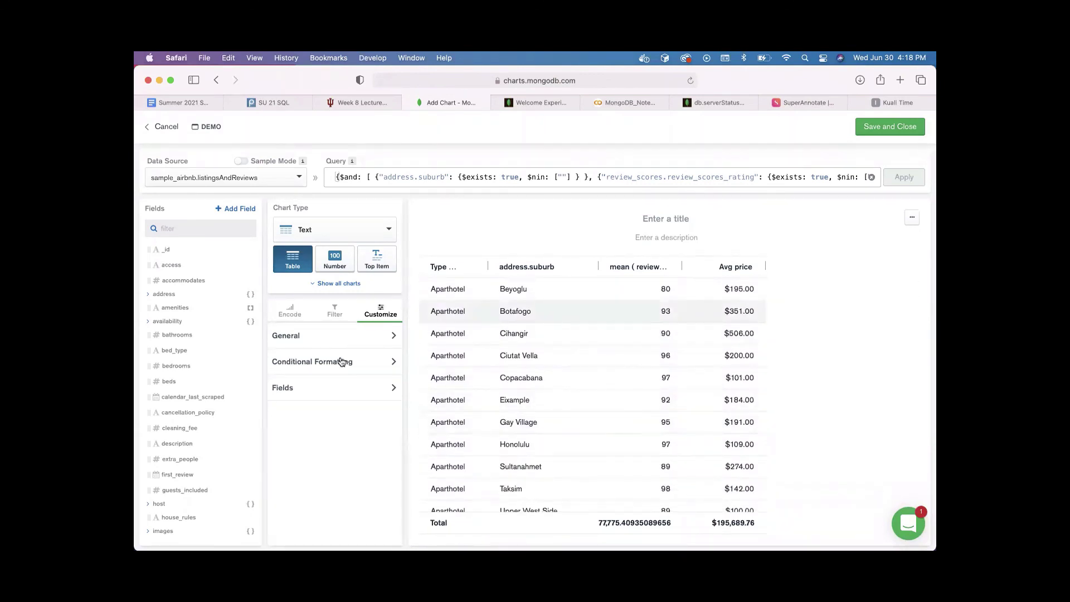
# Limit the table to 20 results and sort it by Avg price from highest to lowest
pyautogui.click(291, 312)
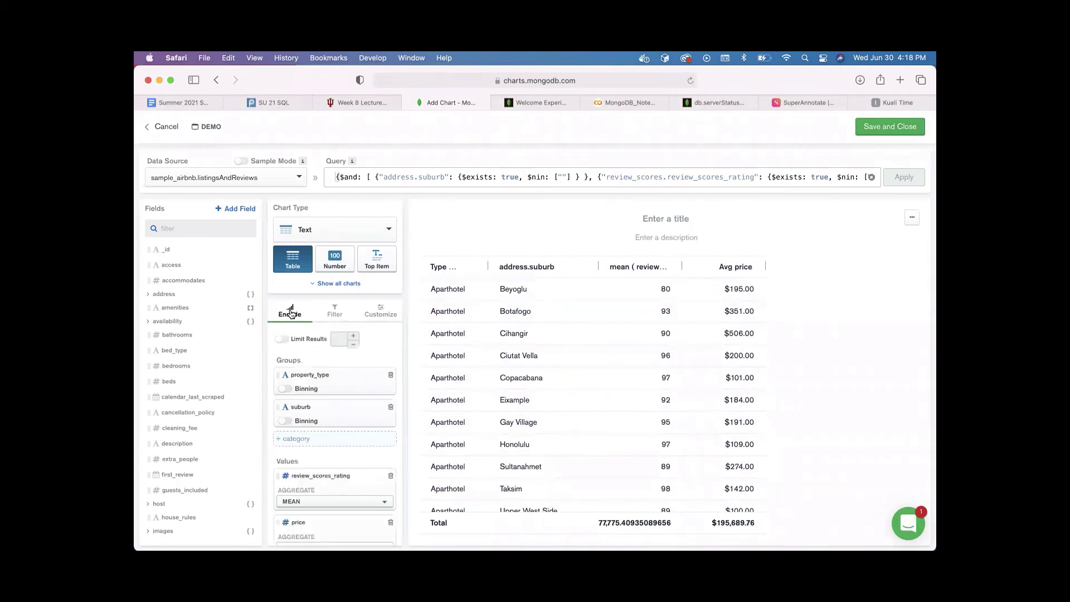
pyautogui.click(285, 339)
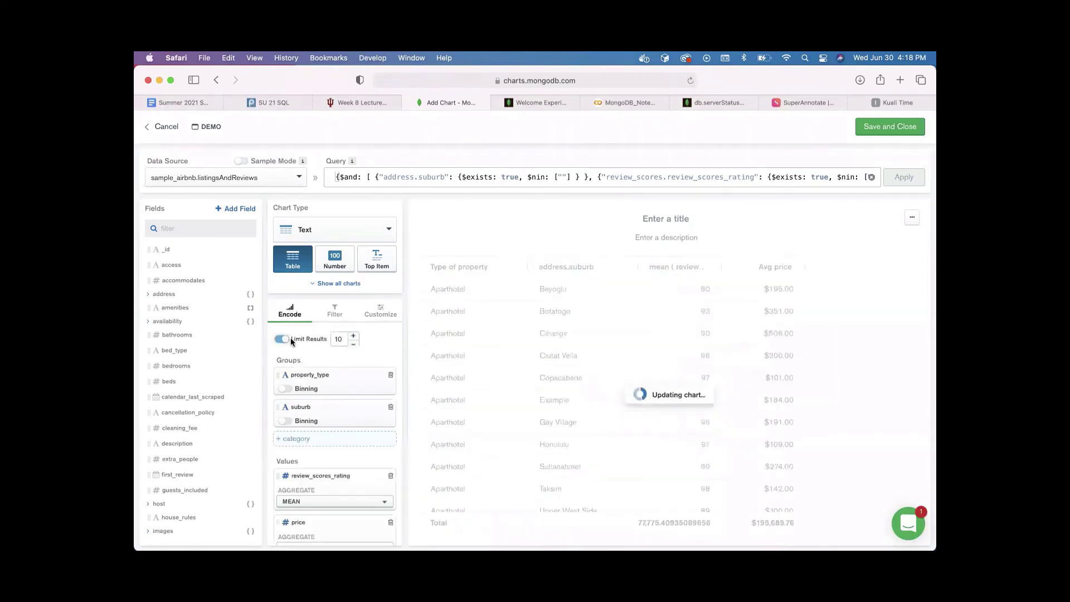
pyautogui.click(333, 340)
pyautogui.click(353, 335)
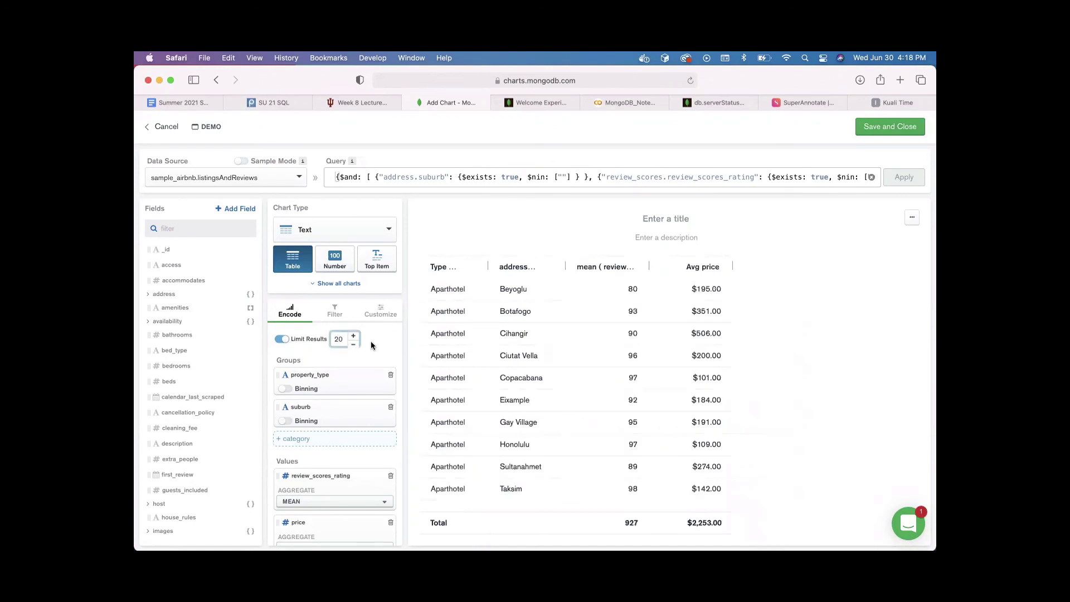
pyautogui.click(290, 312)
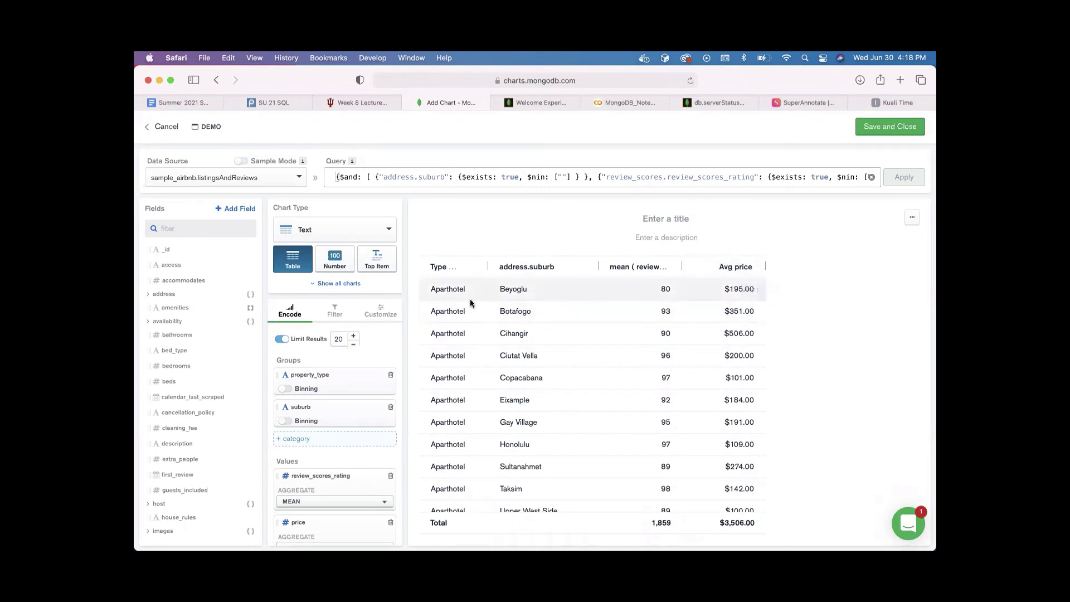
pyautogui.click(725, 269)
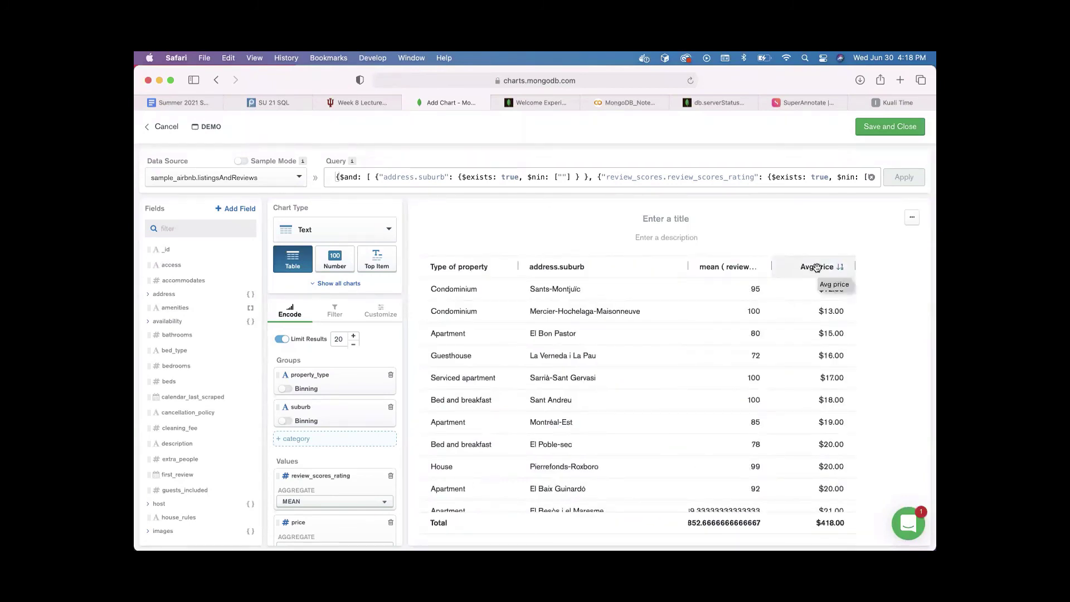
pyautogui.click(816, 267)
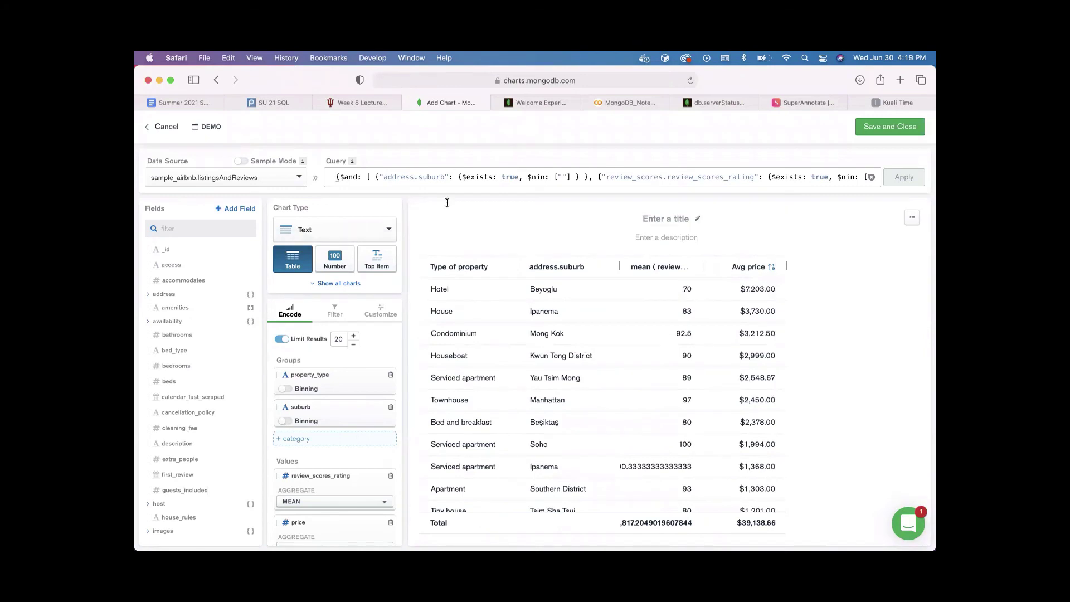
# Title the chart "top 20 priciest airbnbs" and save it to the Demo dashboard
pyautogui.click(654, 217)
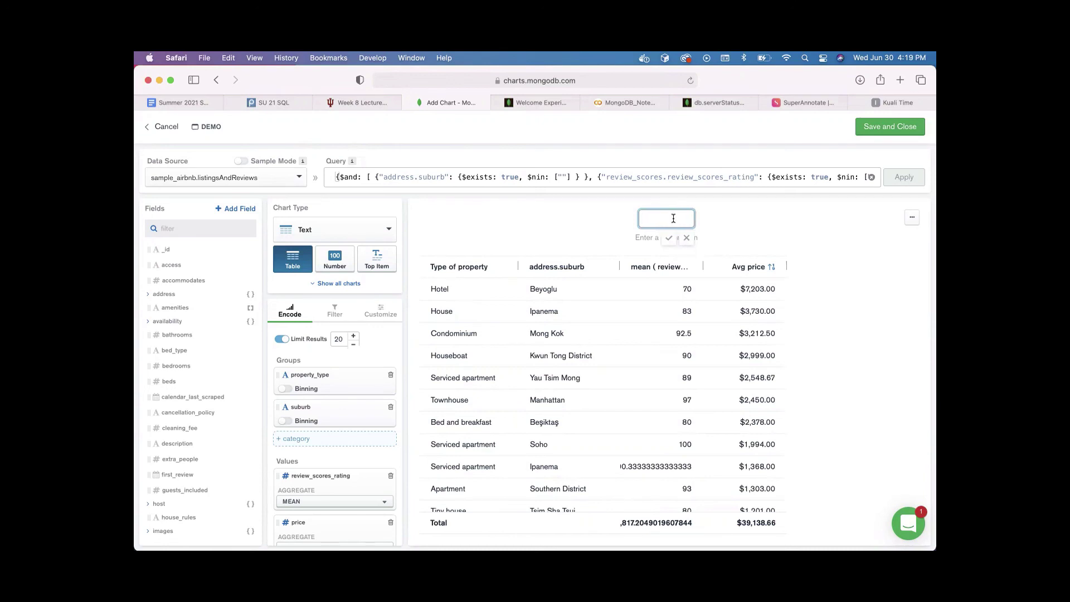
pyautogui.write('top 20 priciest airb')
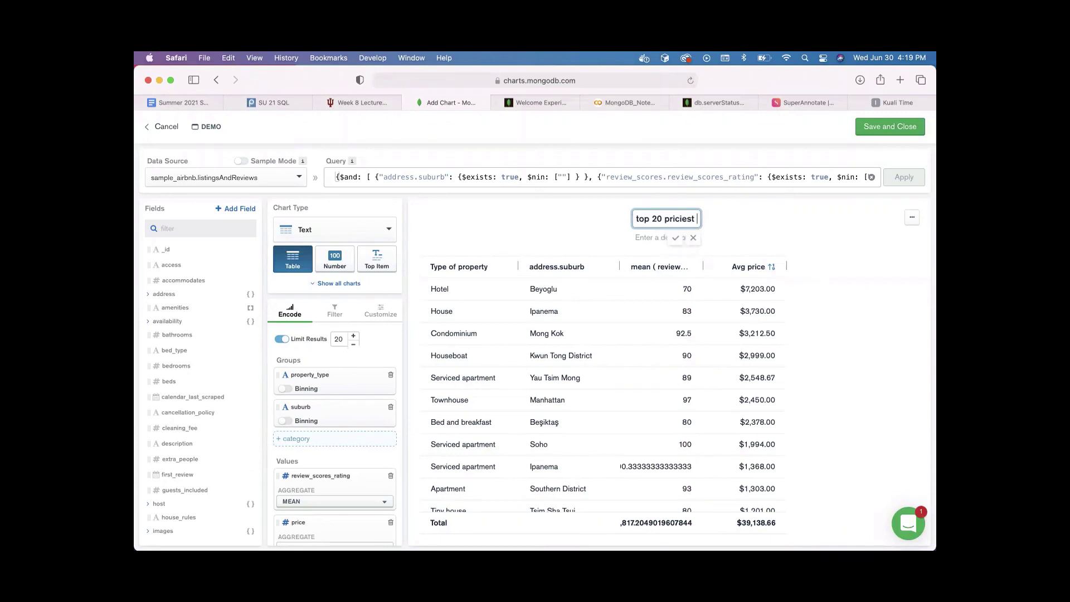
pyautogui.write('nb')
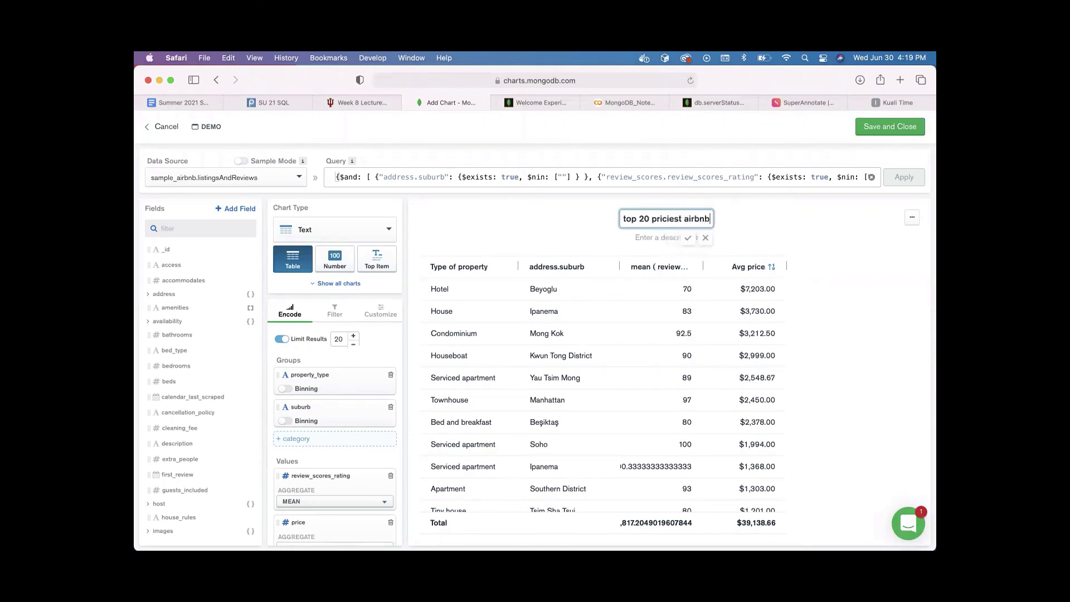
pyautogui.write('s')
pyautogui.click(688, 237)
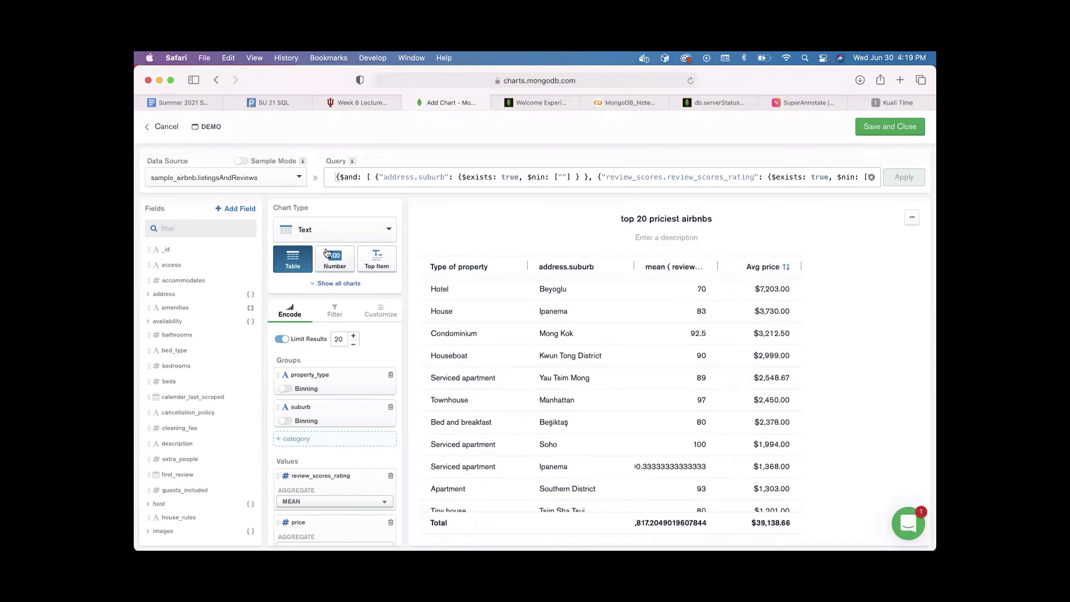
pyautogui.click(881, 132)
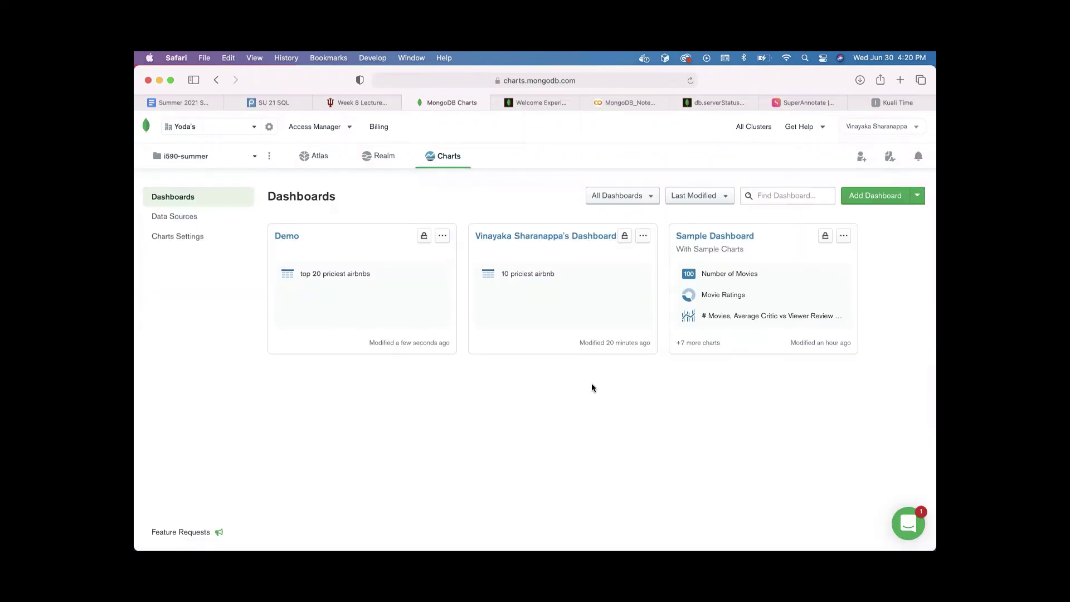
# Check the i590 cluster's sample dataset option in Atlas and browse the sample databases in its collections
pyautogui.click(322, 156)
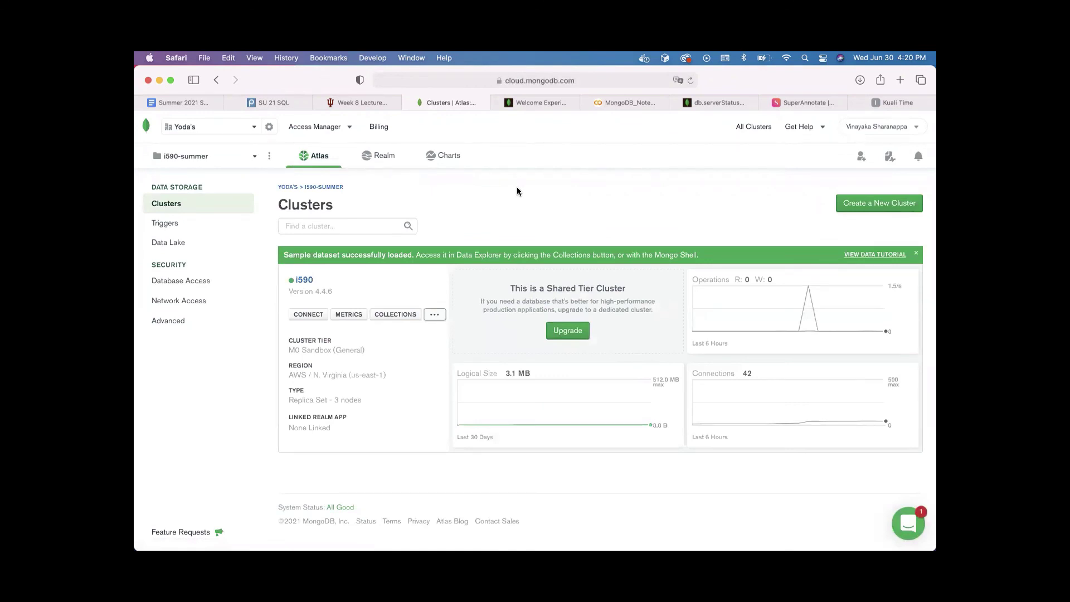
pyautogui.click(435, 315)
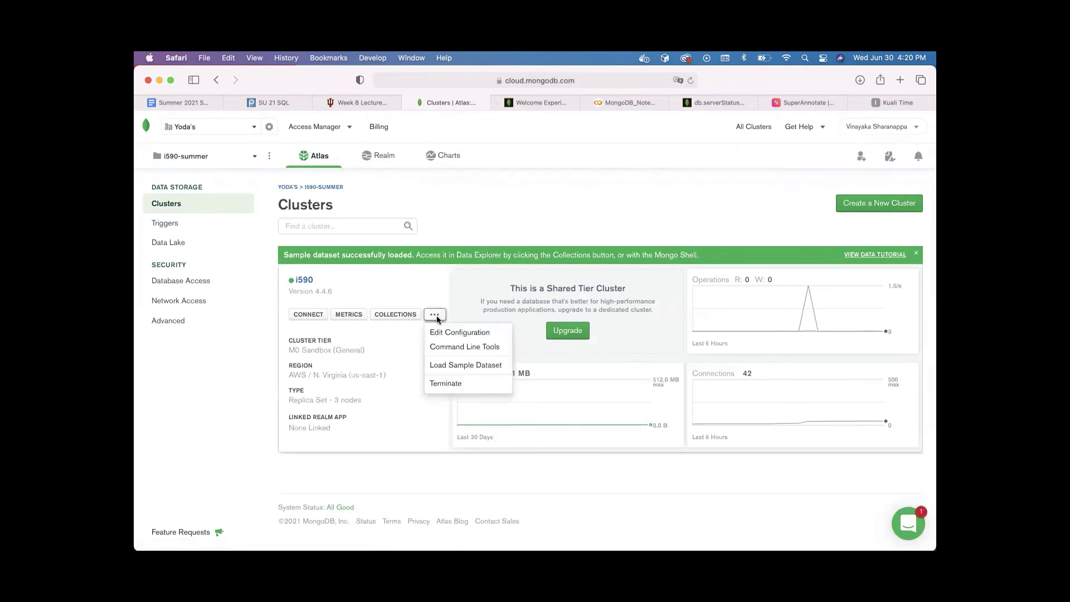
pyautogui.click(454, 364)
pyautogui.click(565, 284)
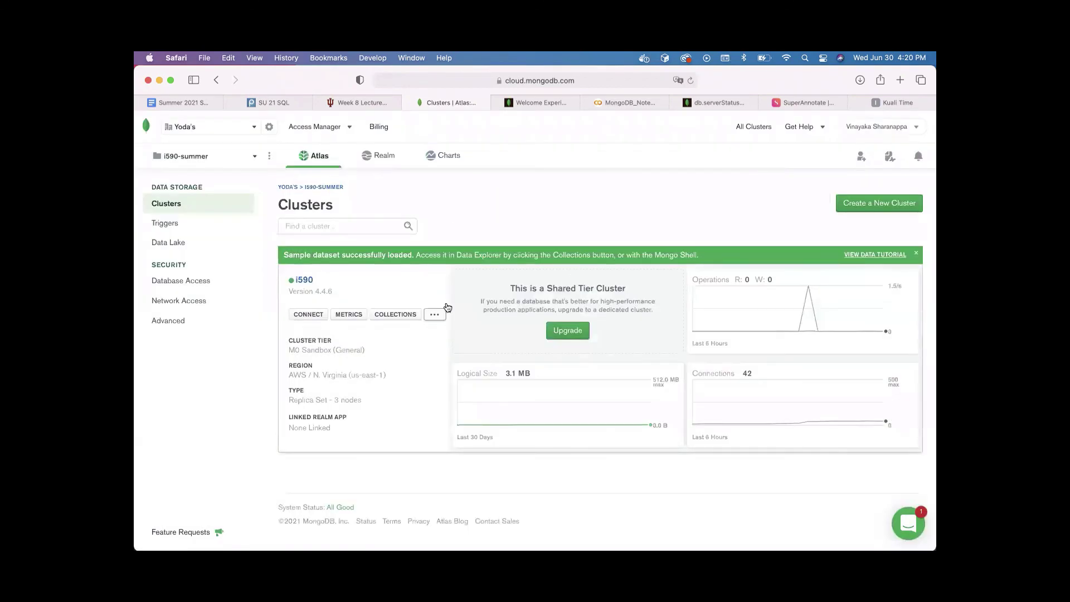
pyautogui.click(399, 315)
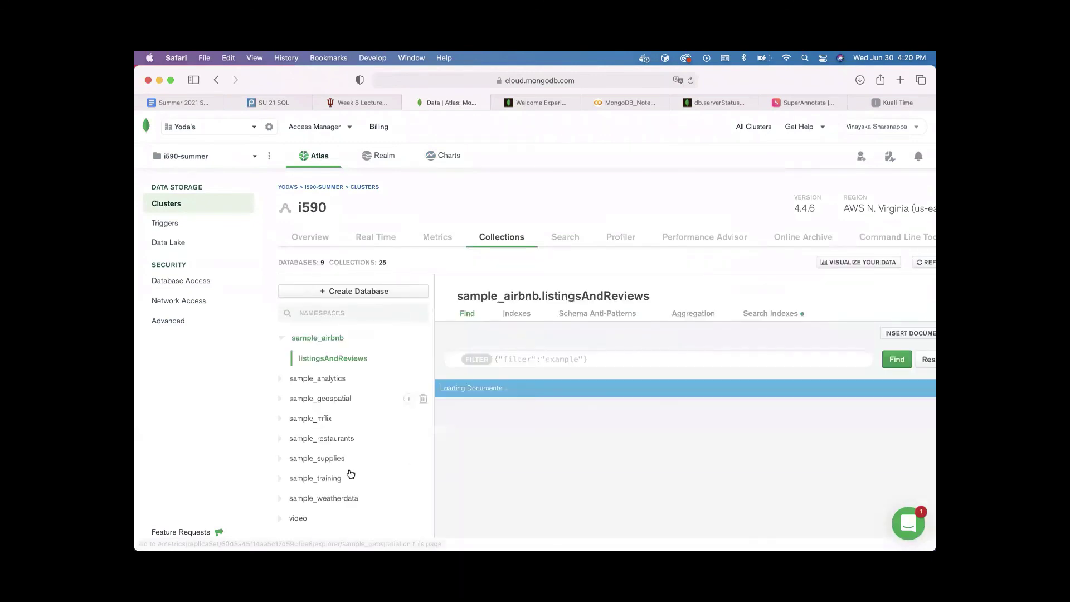
pyautogui.scroll(-2, 349, 473)
pyautogui.scroll(2, 350, 474)
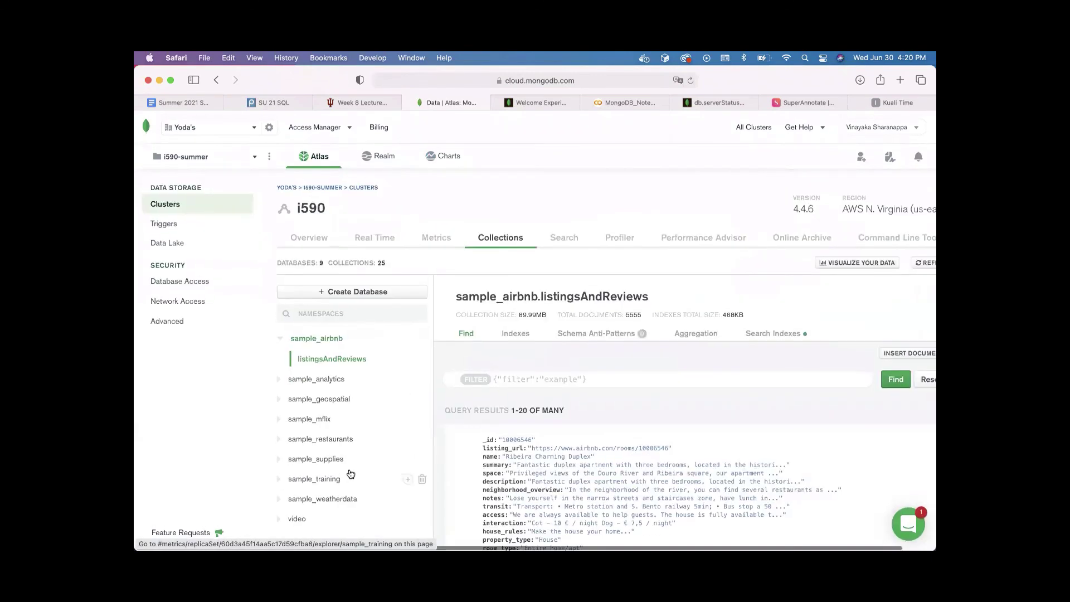